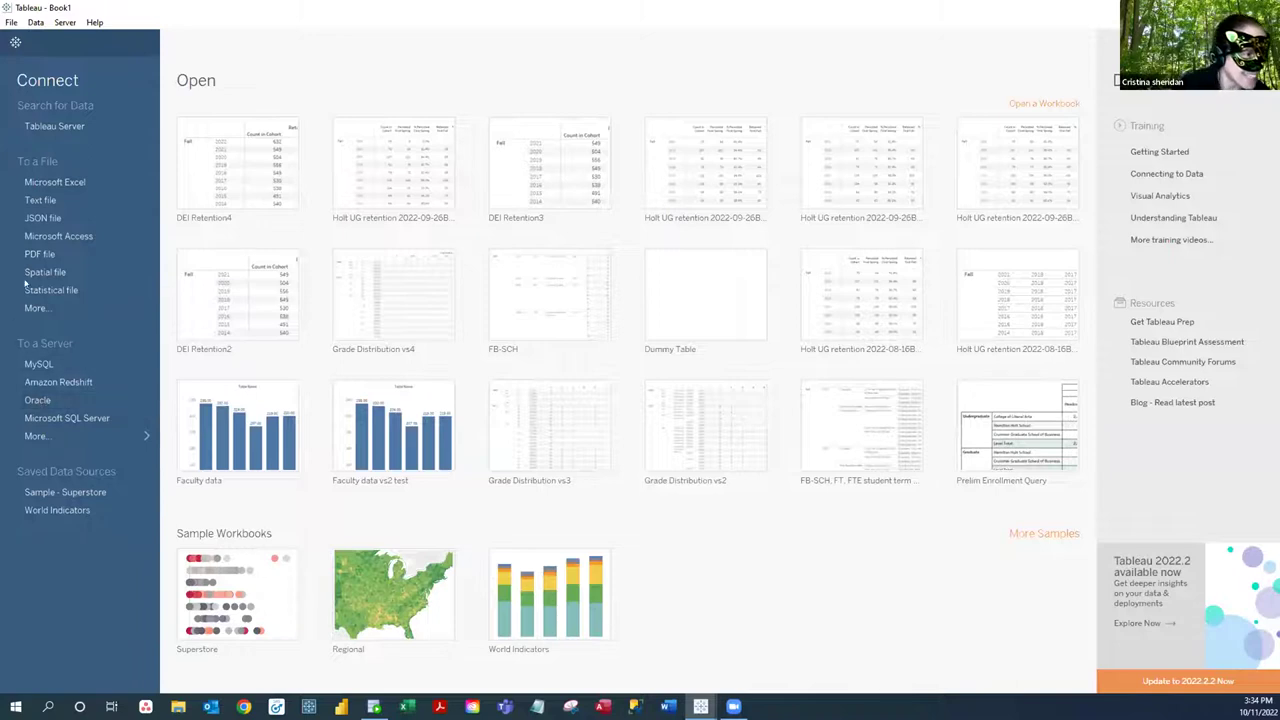
Connect to the Microsoft Access database file DummyData.accdb.
left_click(68, 237)
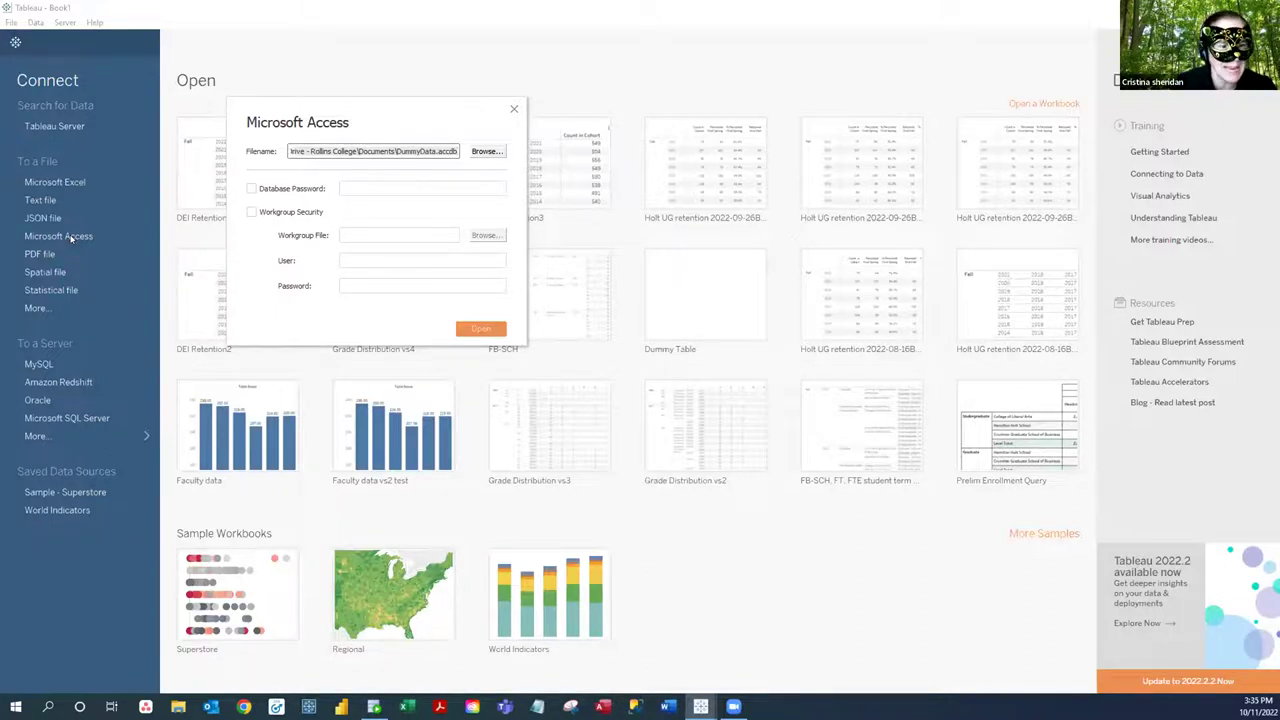
left_click(481, 328)
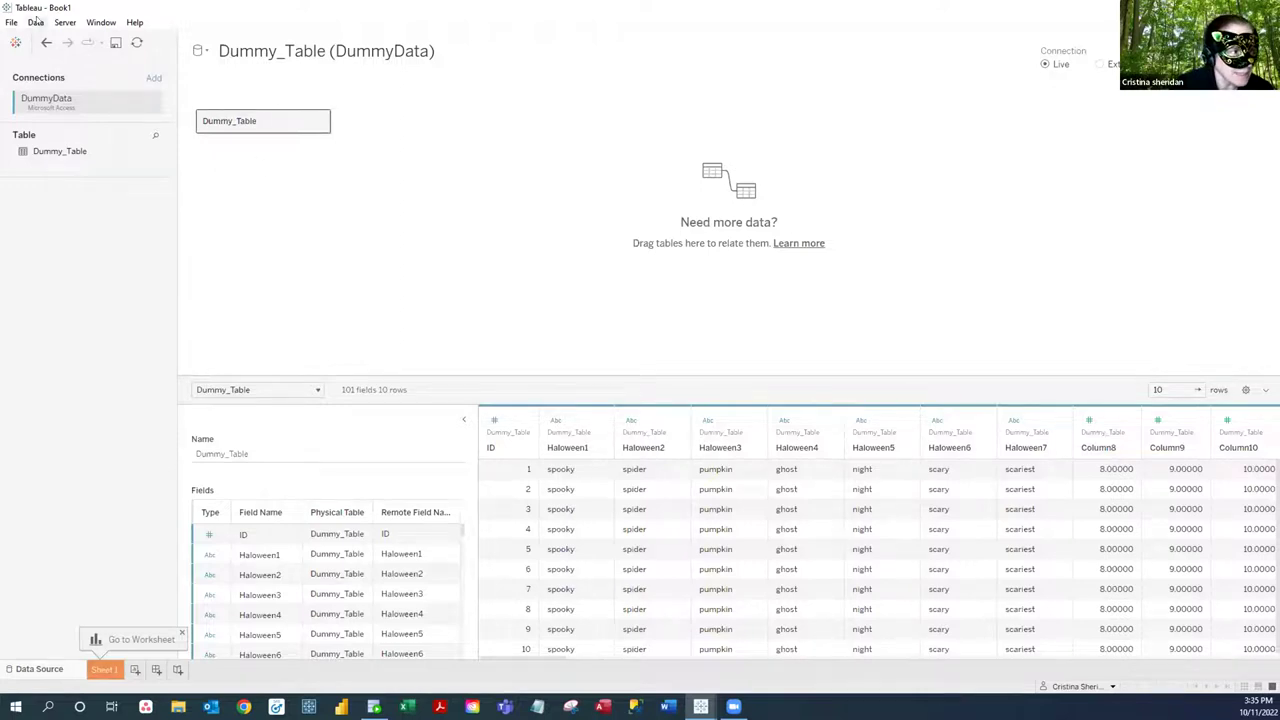
Examine the SQL that Dummy_Table would convert to, close it unchanged, and review the columns in the data preview.
left_click(35, 22)
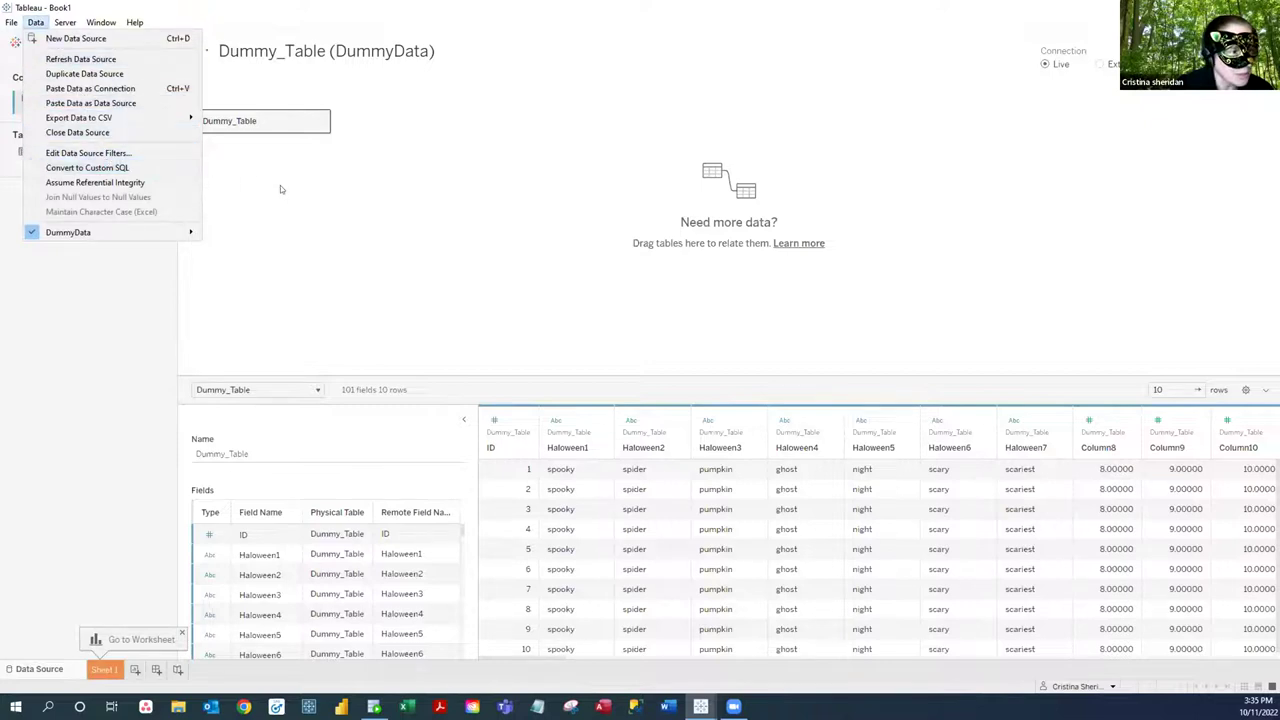
left_click(310, 197)
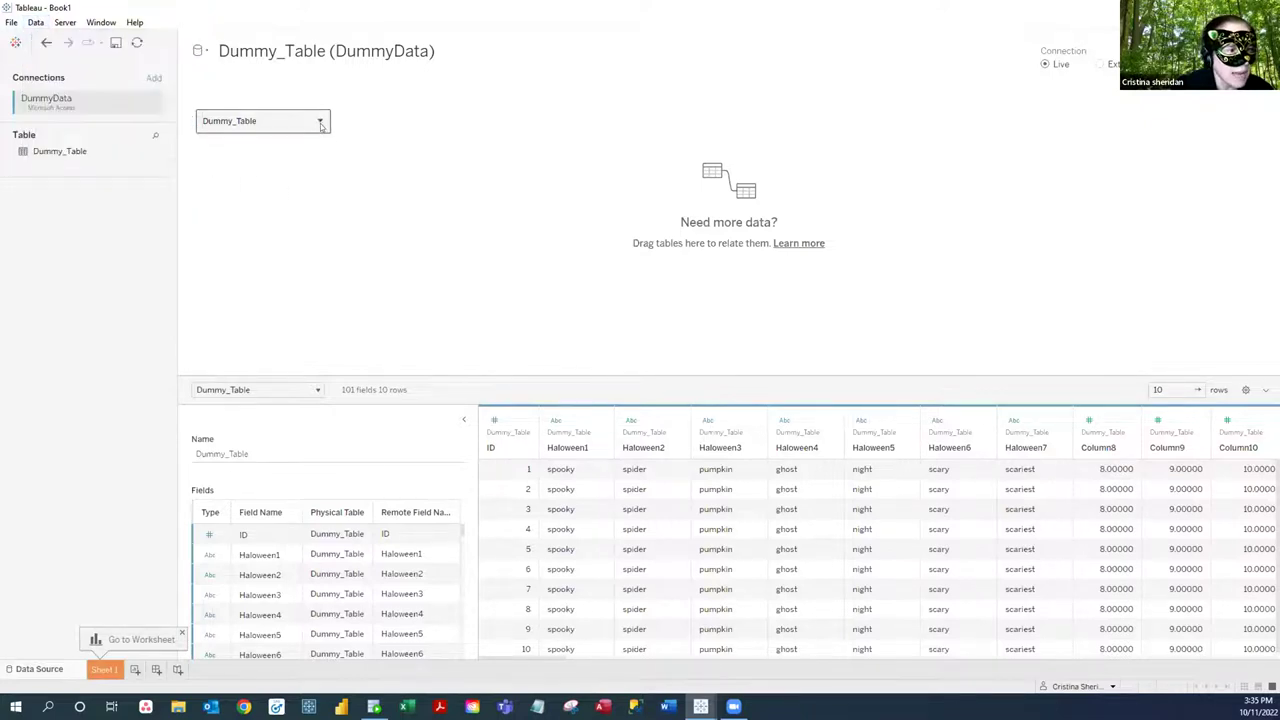
left_click(320, 122)
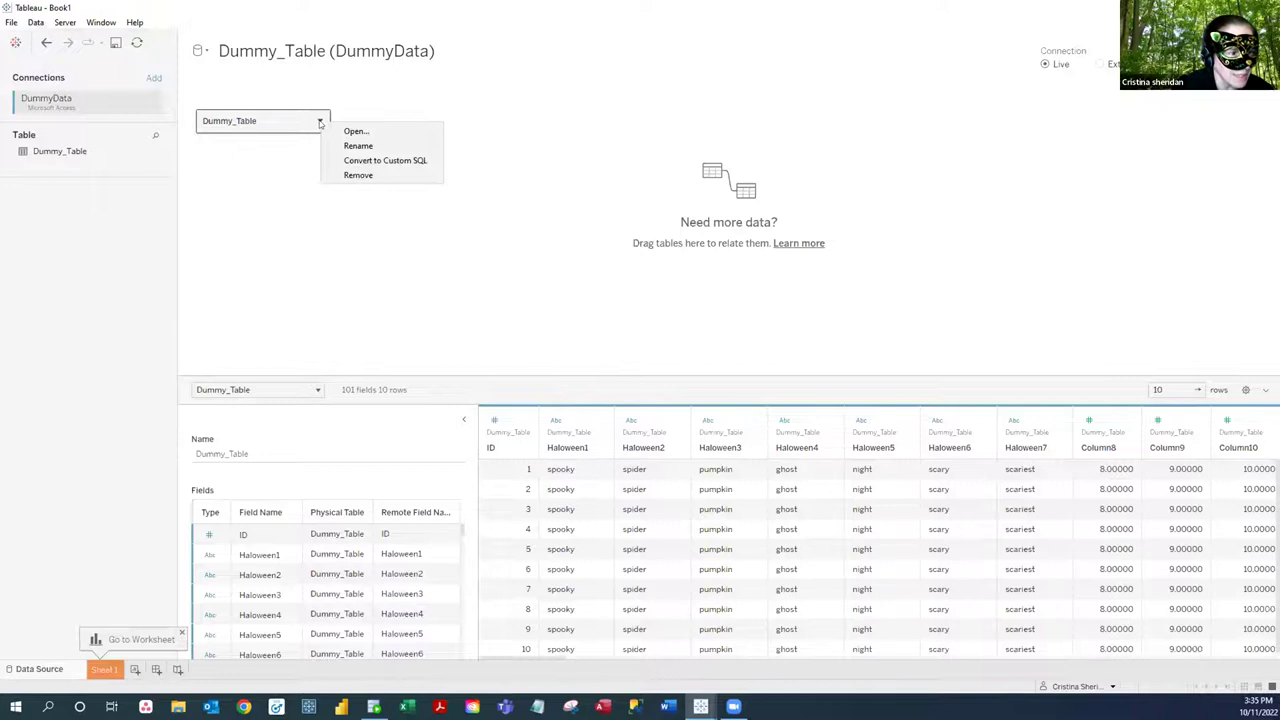
left_click(367, 161)
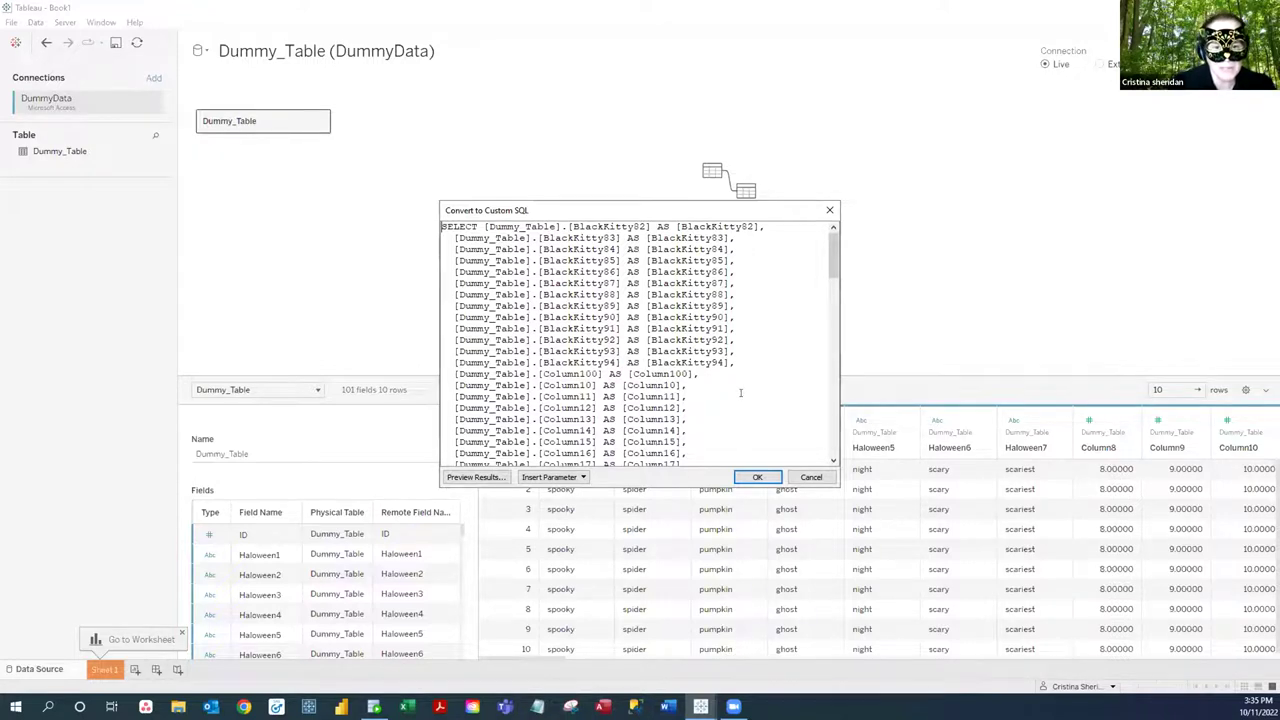
left_click(811, 477)
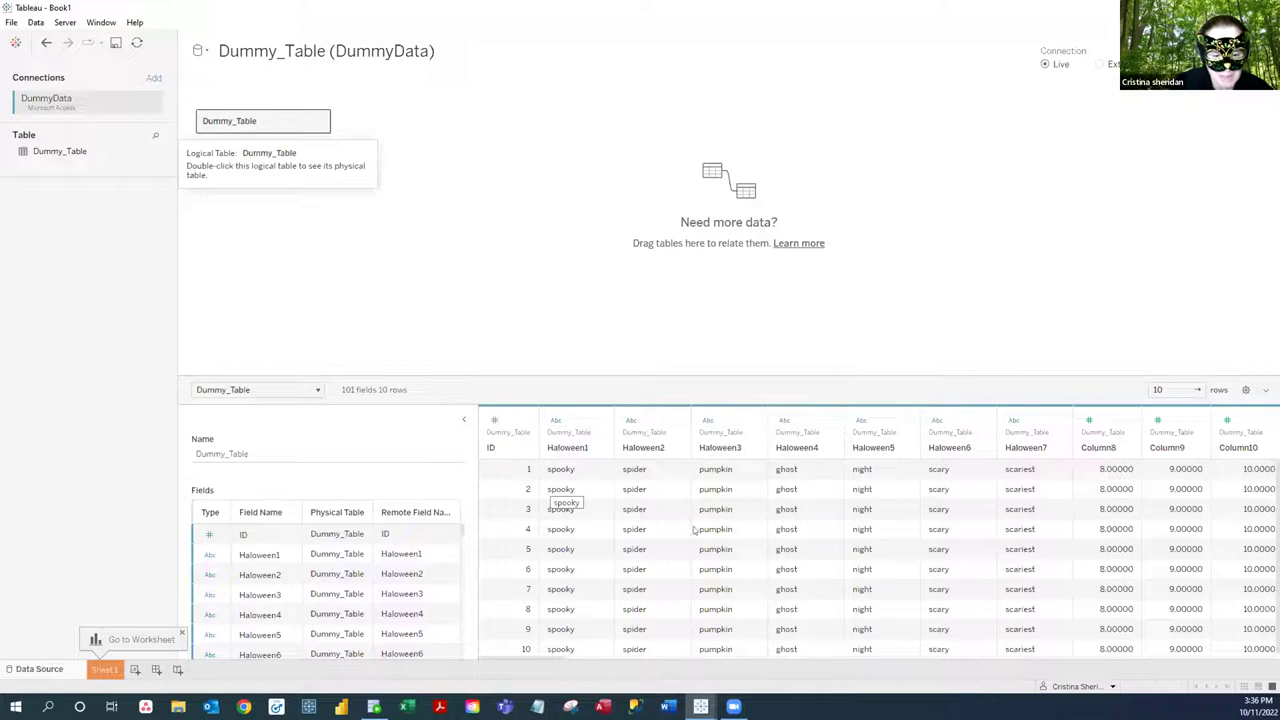
left_click_drag(544, 656, 1095, 660)
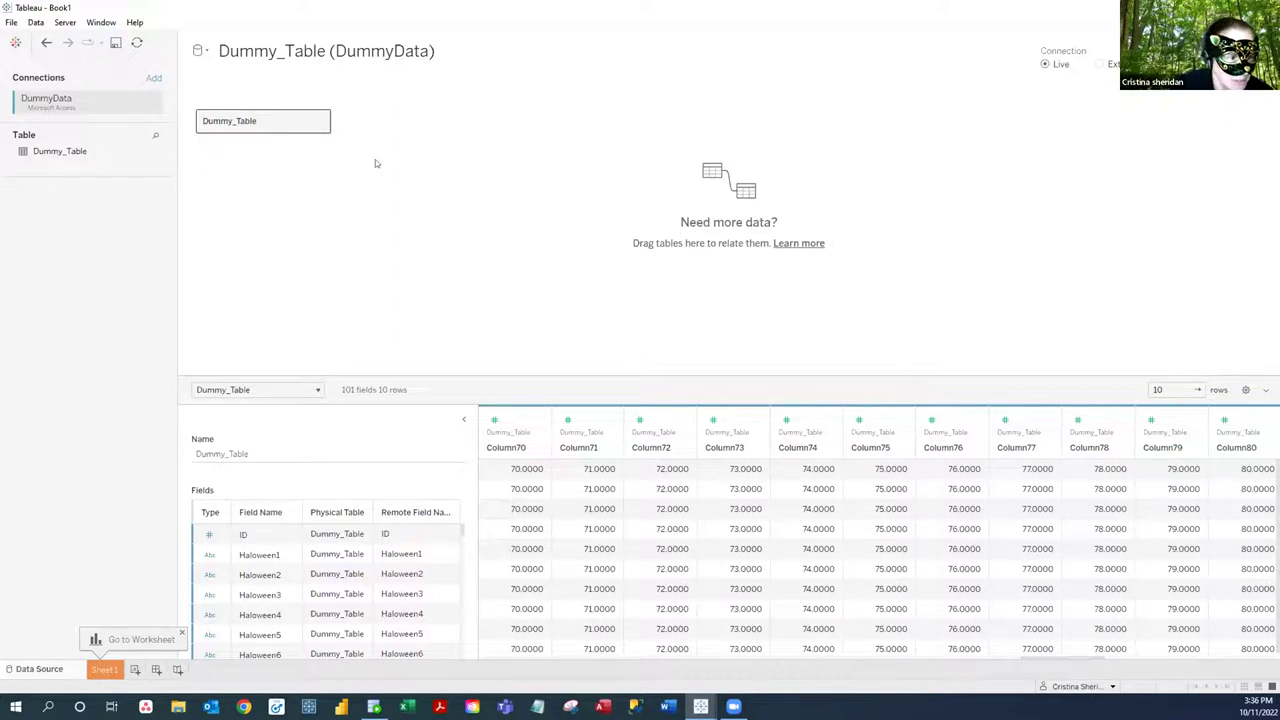
Open the Convert to Custom SQL query for Dummy_Table and enlarge its window to show more of the field lines.
left_click(320, 122)
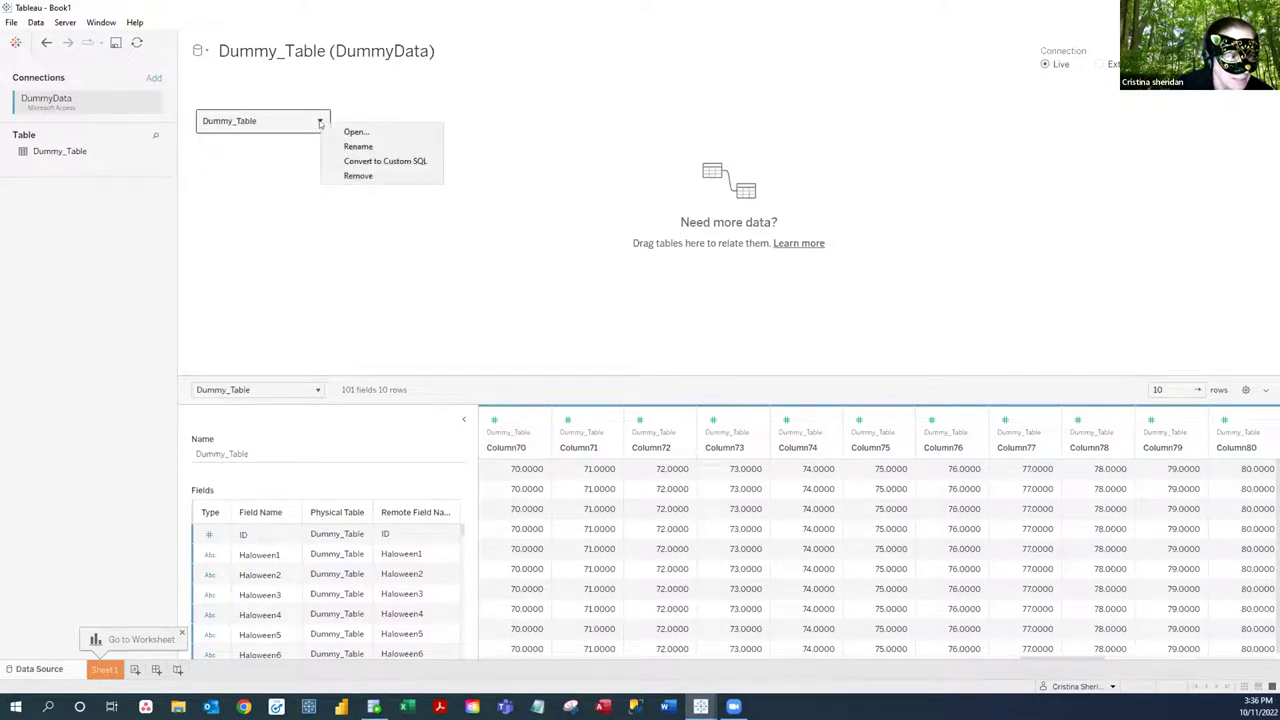
left_click(368, 160)
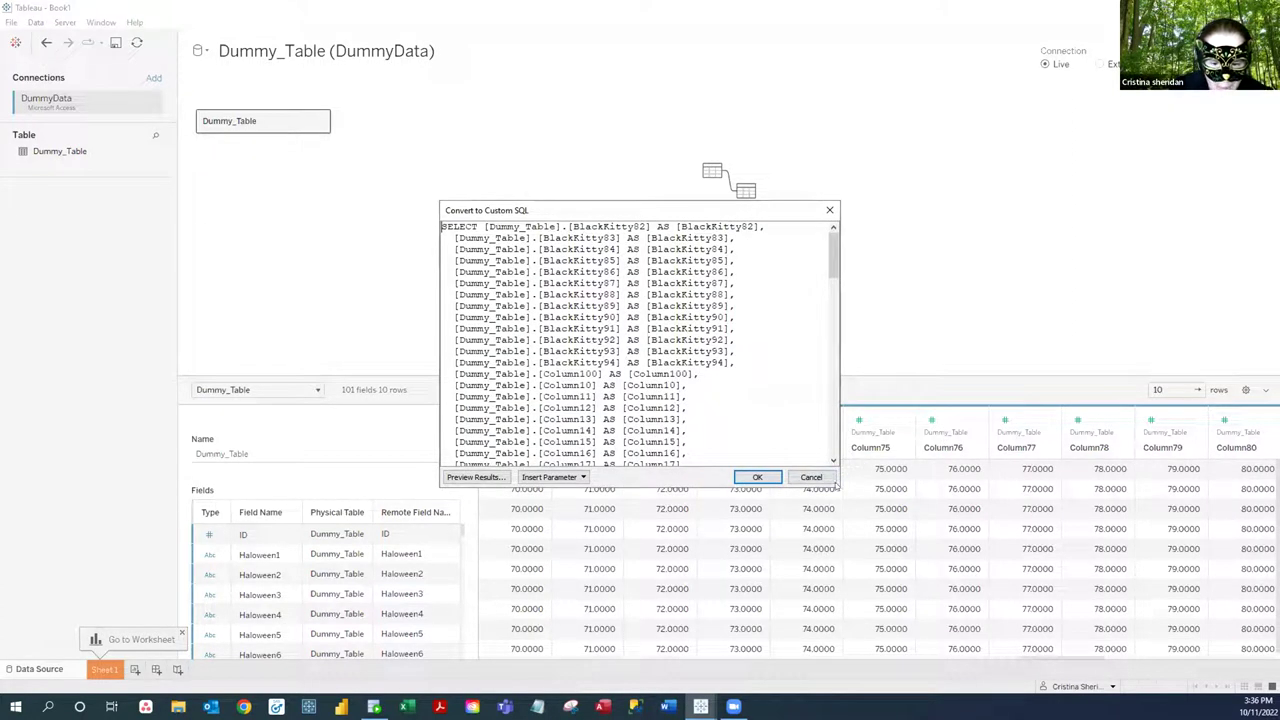
left_click_drag(838, 484, 1055, 589)
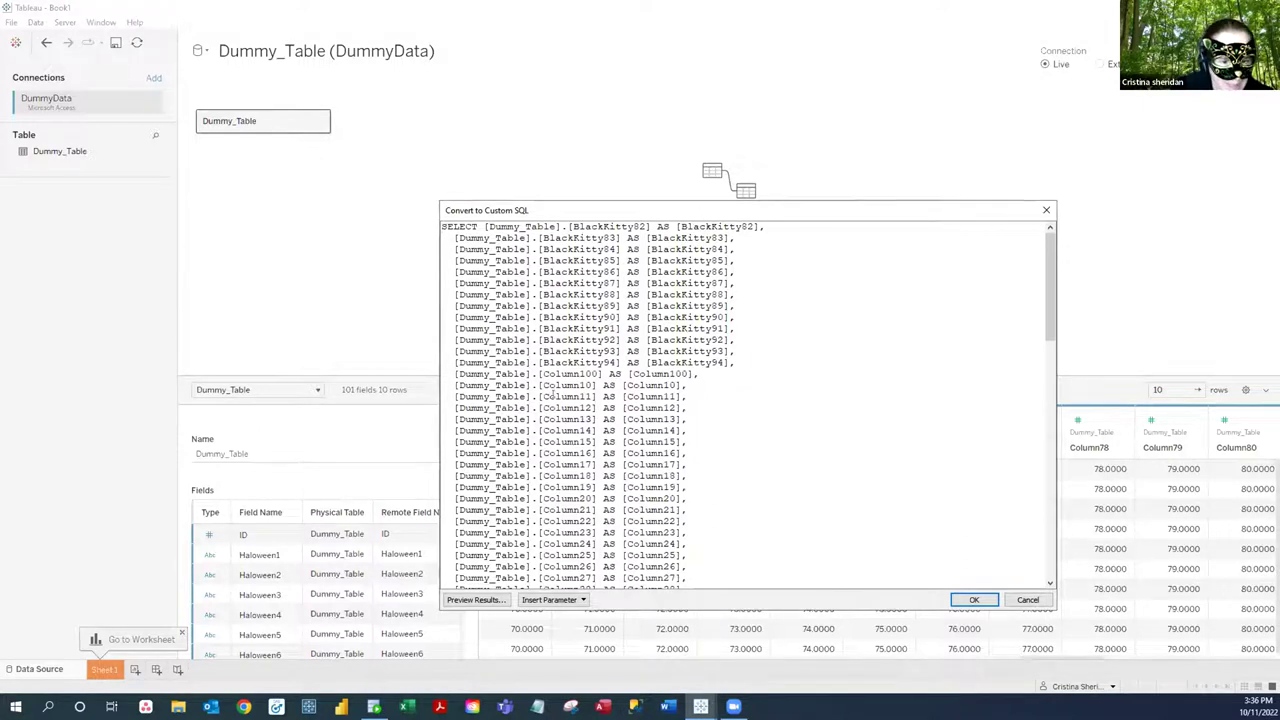
left_click_drag(446, 369, 762, 455)
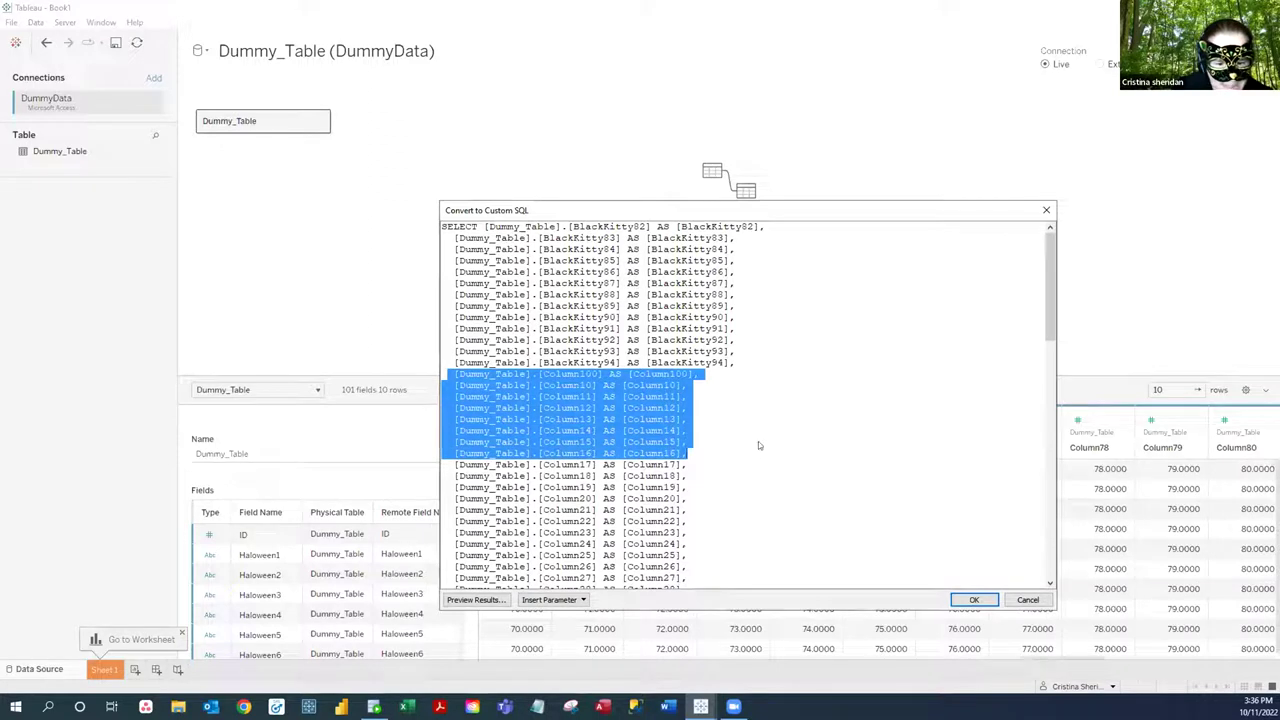
left_click(784, 405)
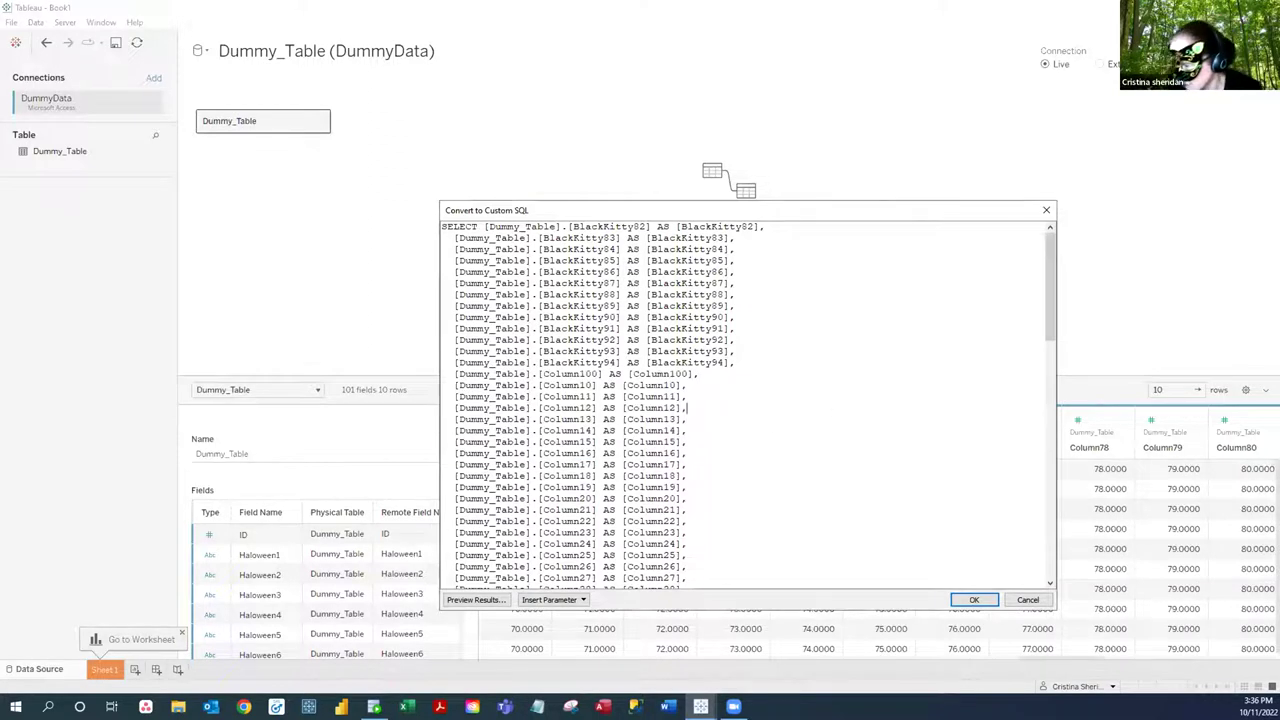
Copy the entire SQL query, from SELECT through FROM [Dummy_Table], into a blank Notepad document as a backup.
key("alt+Tab")
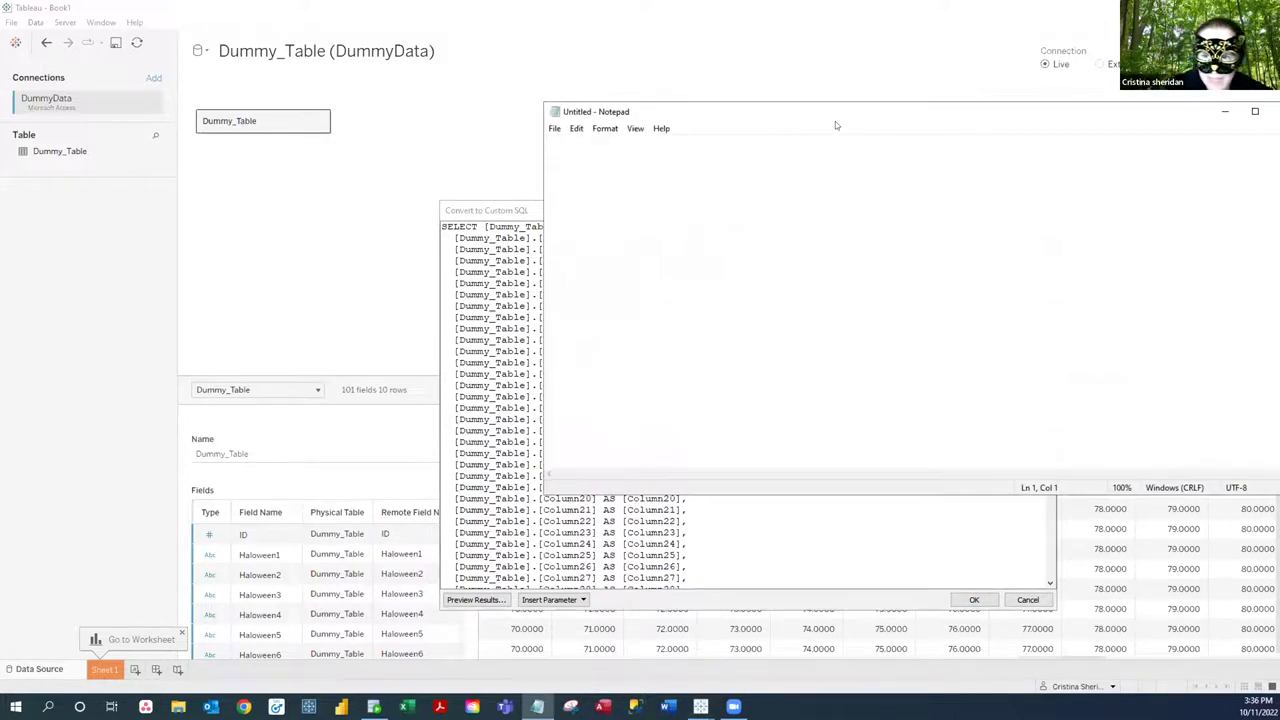
key("alt+Tab")
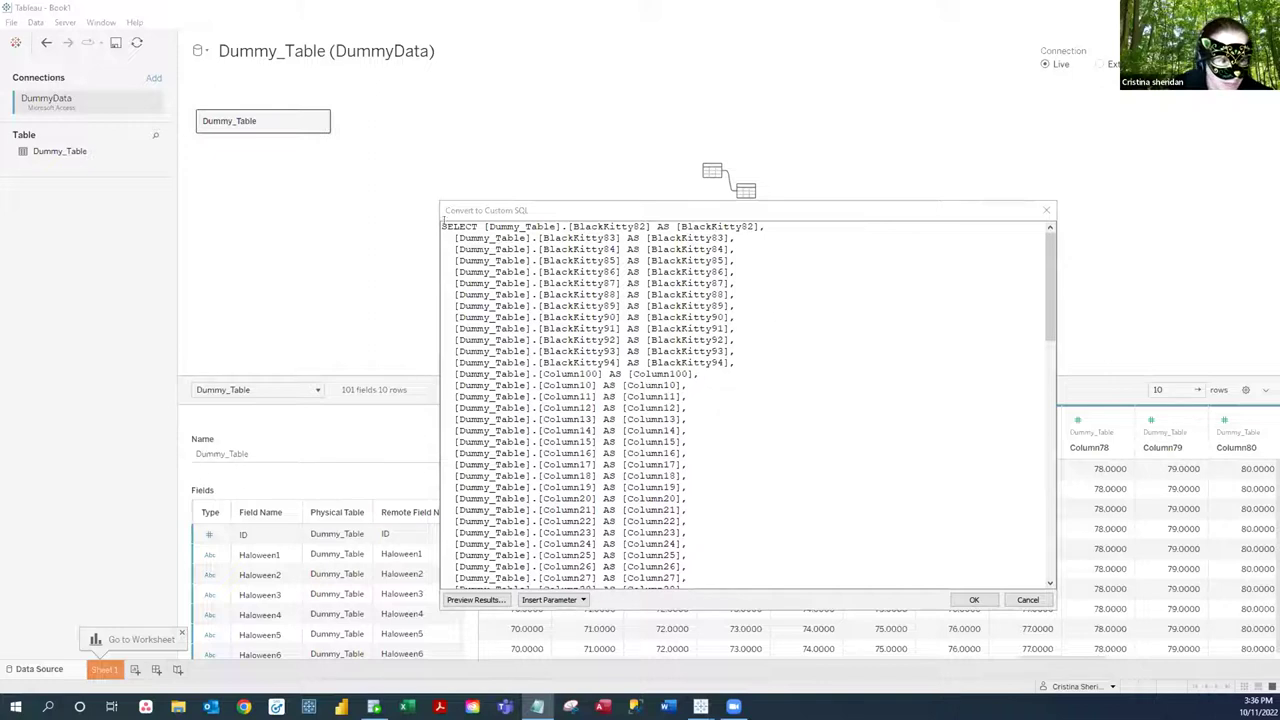
left_click_drag(438, 218, 880, 607)
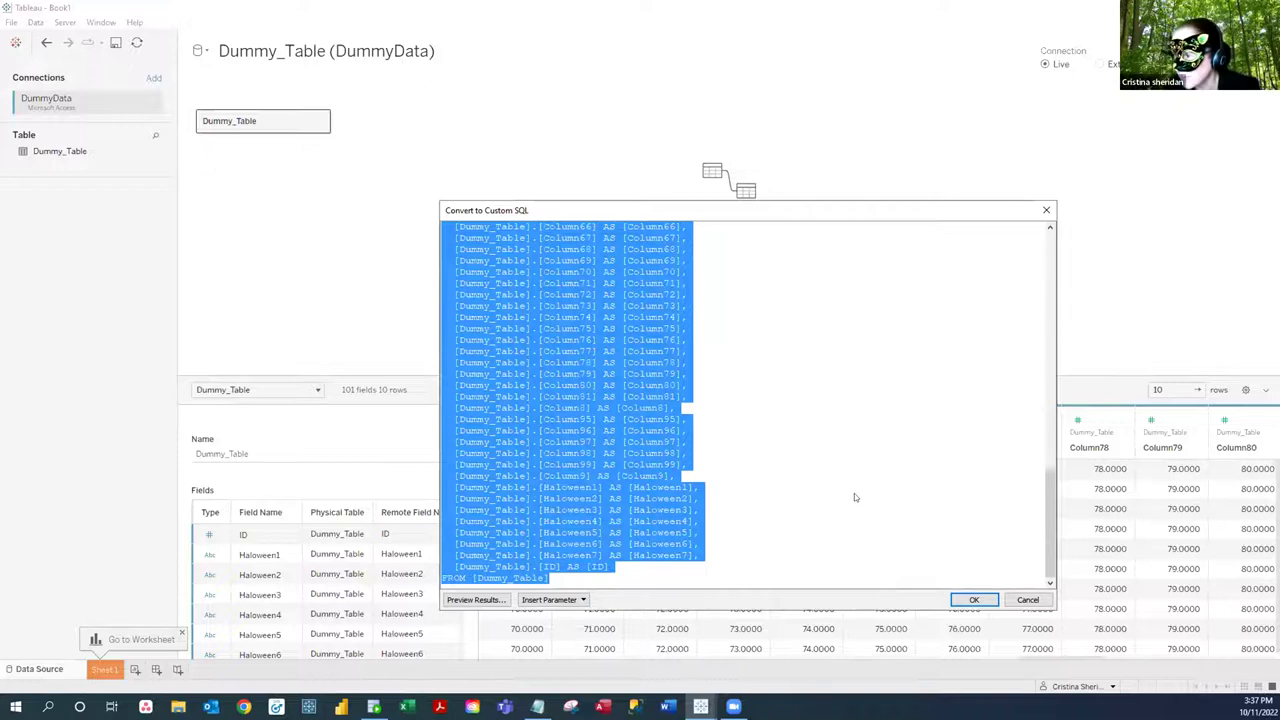
key("alt+Tab")
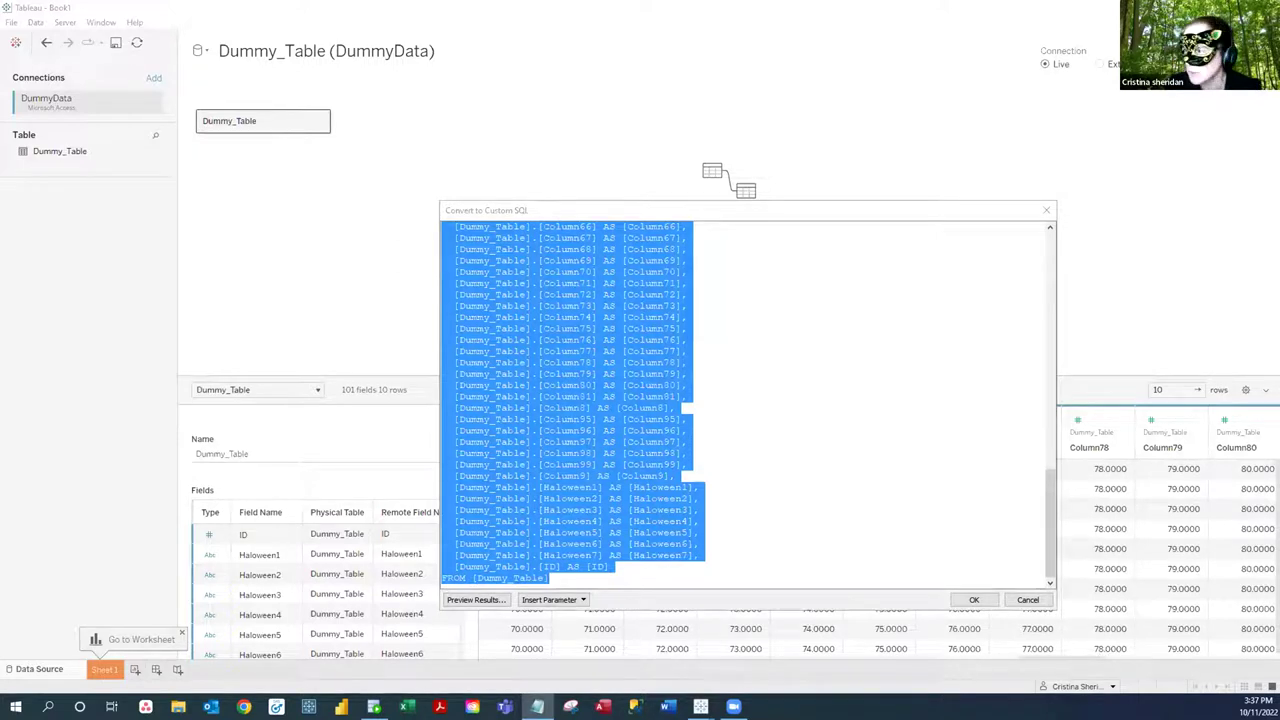
left_click(972, 368)
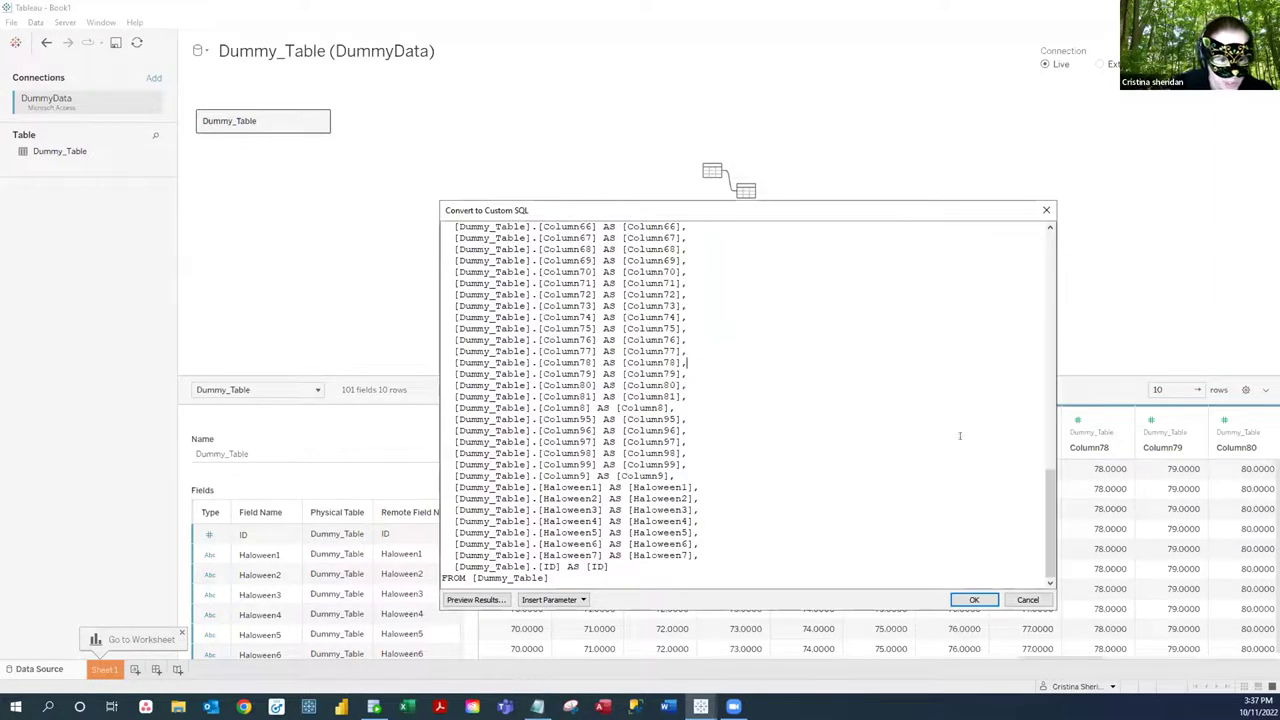
Delete the field lines from Column100 through Column9 from the query, apply the custom SQL, and check the data preview.
left_click_drag(1050, 510, 1052, 220)
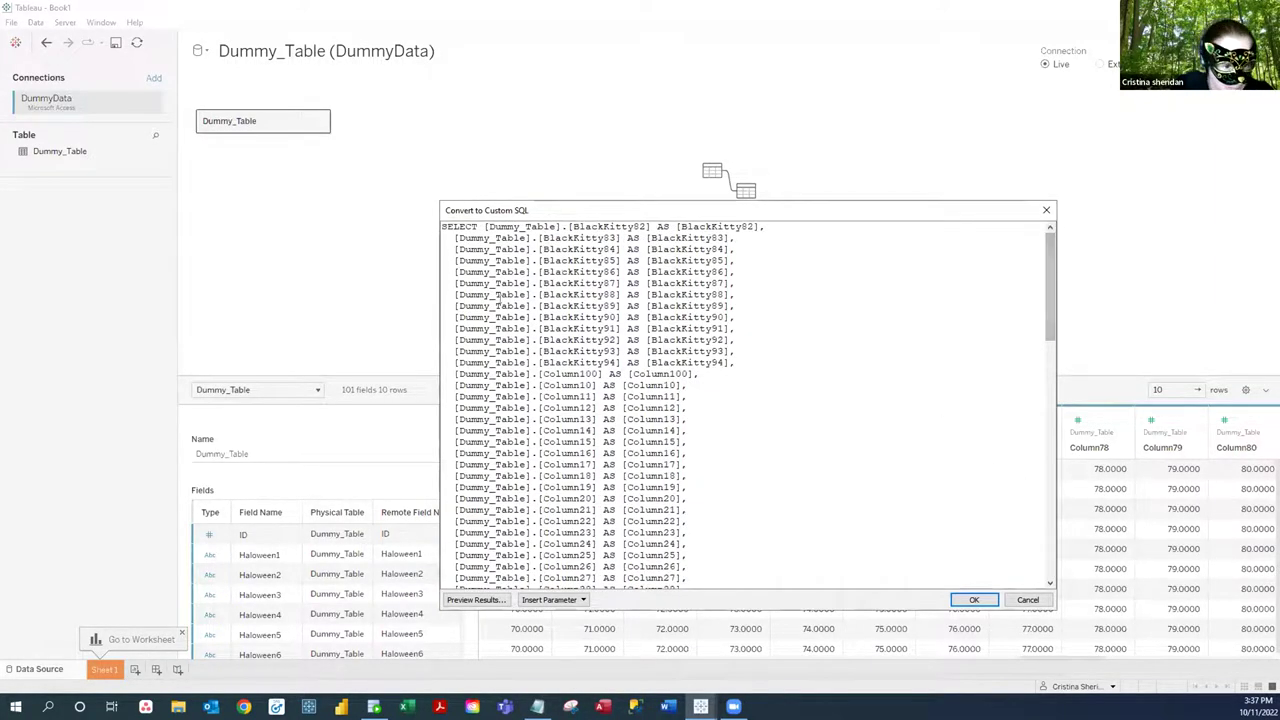
left_click_drag(445, 373, 732, 477)
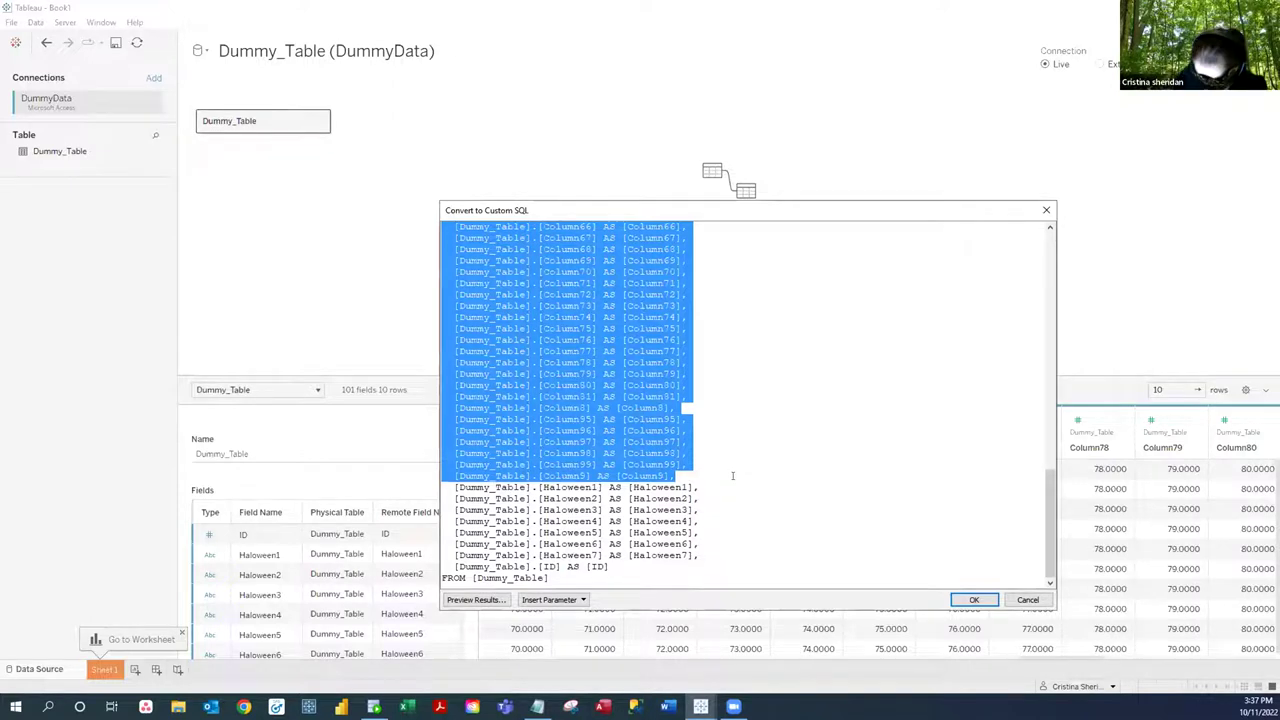
key("Delete")
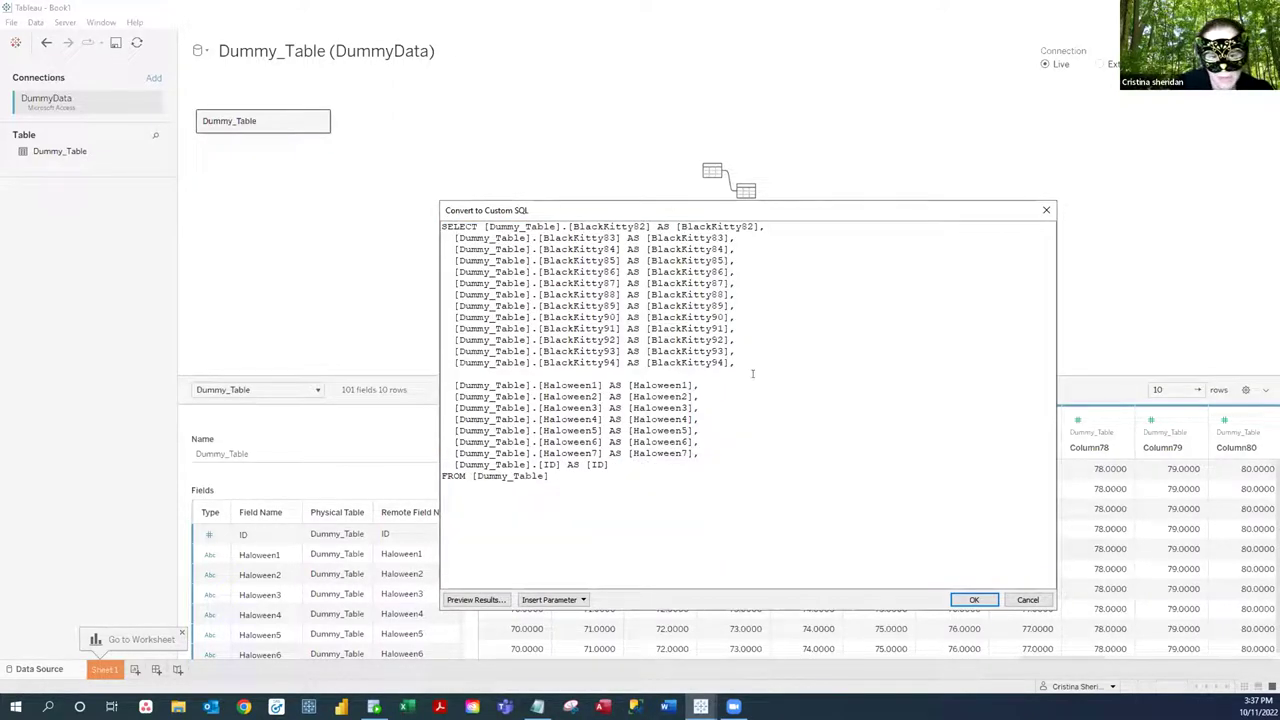
left_click(972, 601)
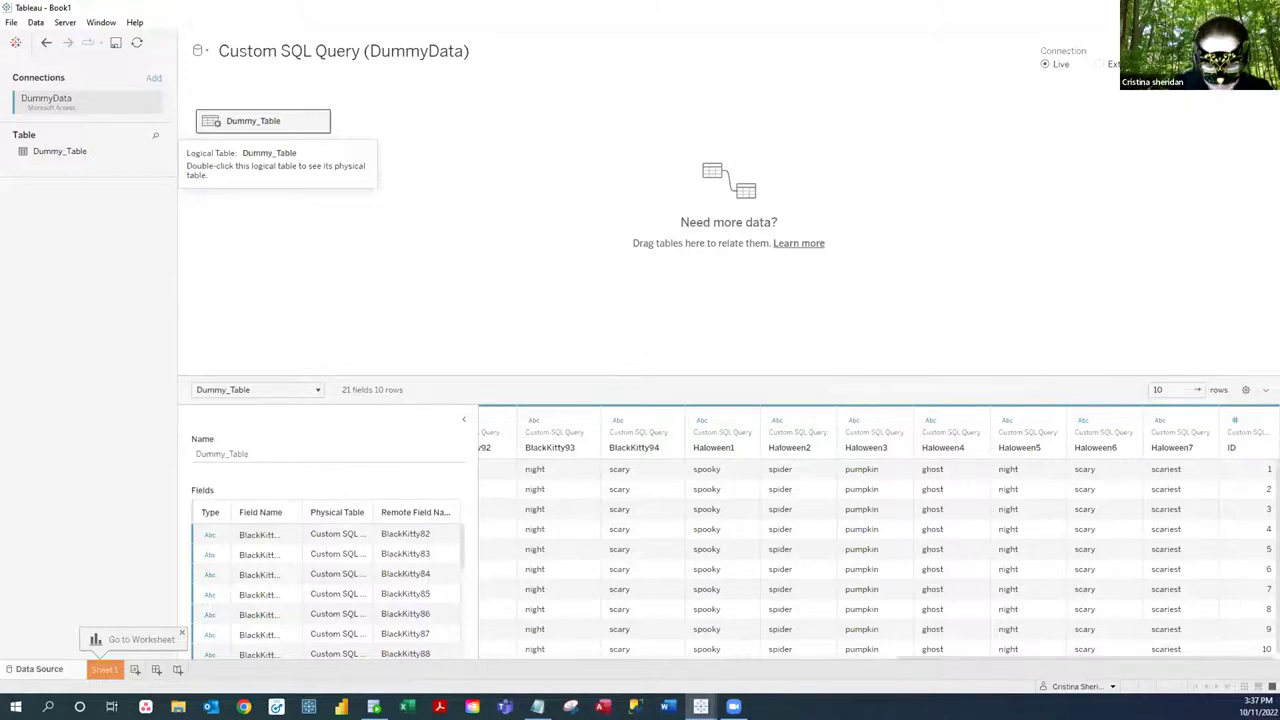
left_click_drag(954, 656, 960, 686)
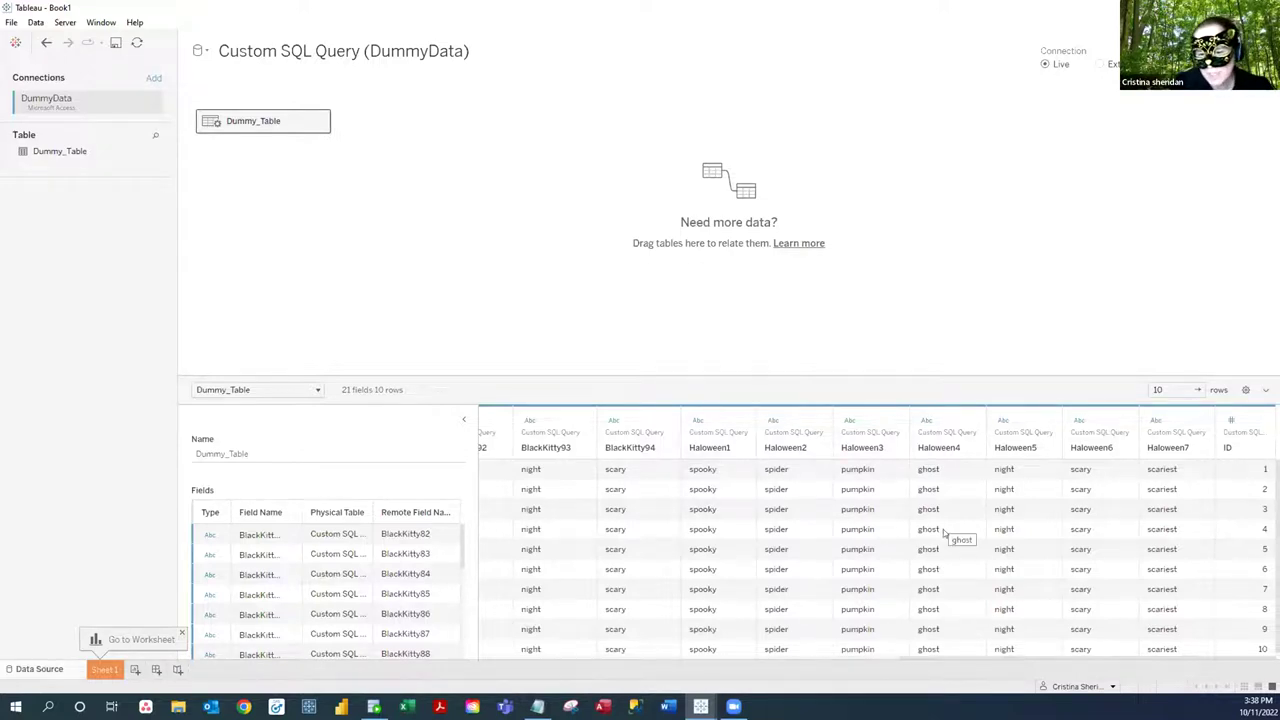
Remove the Haloween3 line from Dummy_Table's custom SQL query and apply the change.
left_click(321, 122)
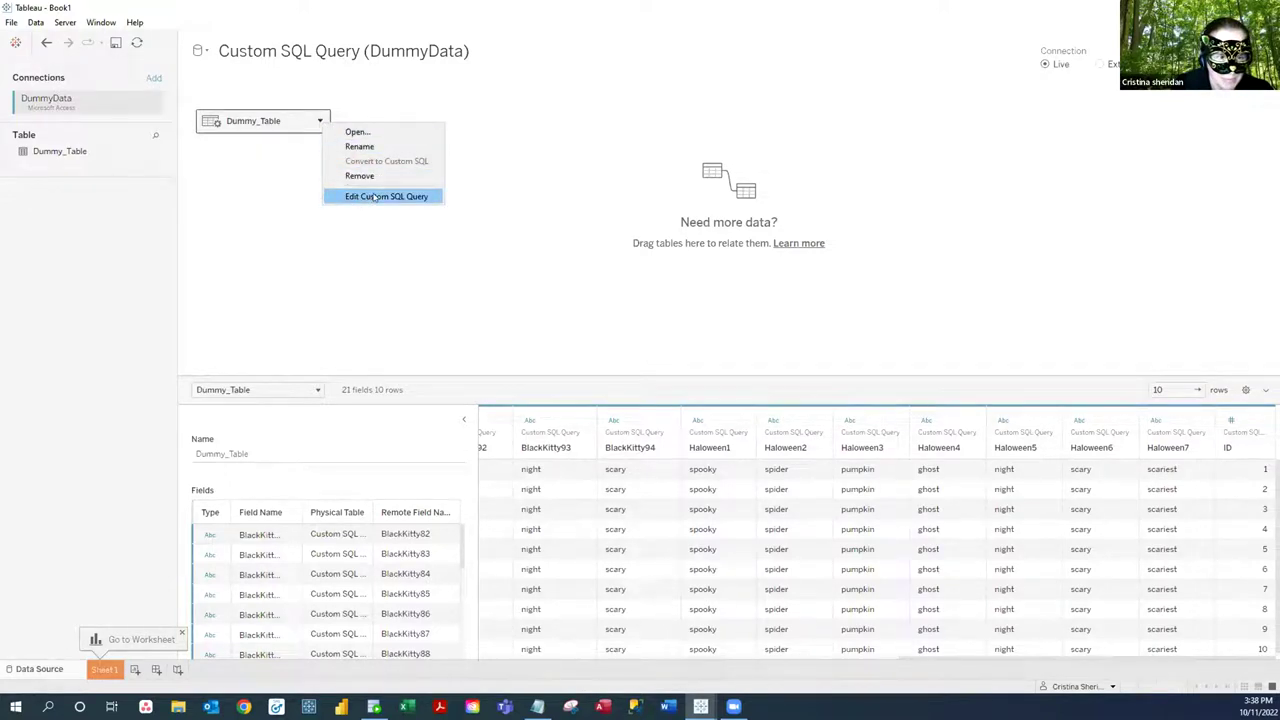
left_click(375, 197)
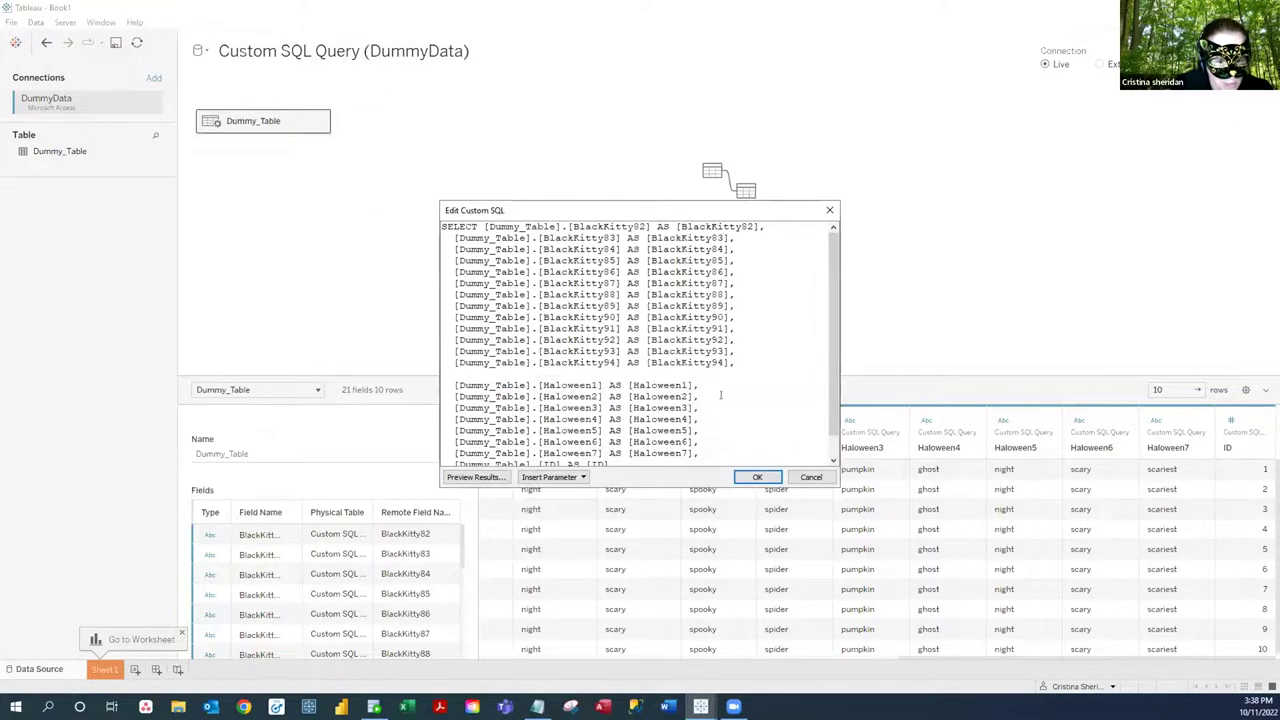
left_click_drag(705, 406, 436, 399)
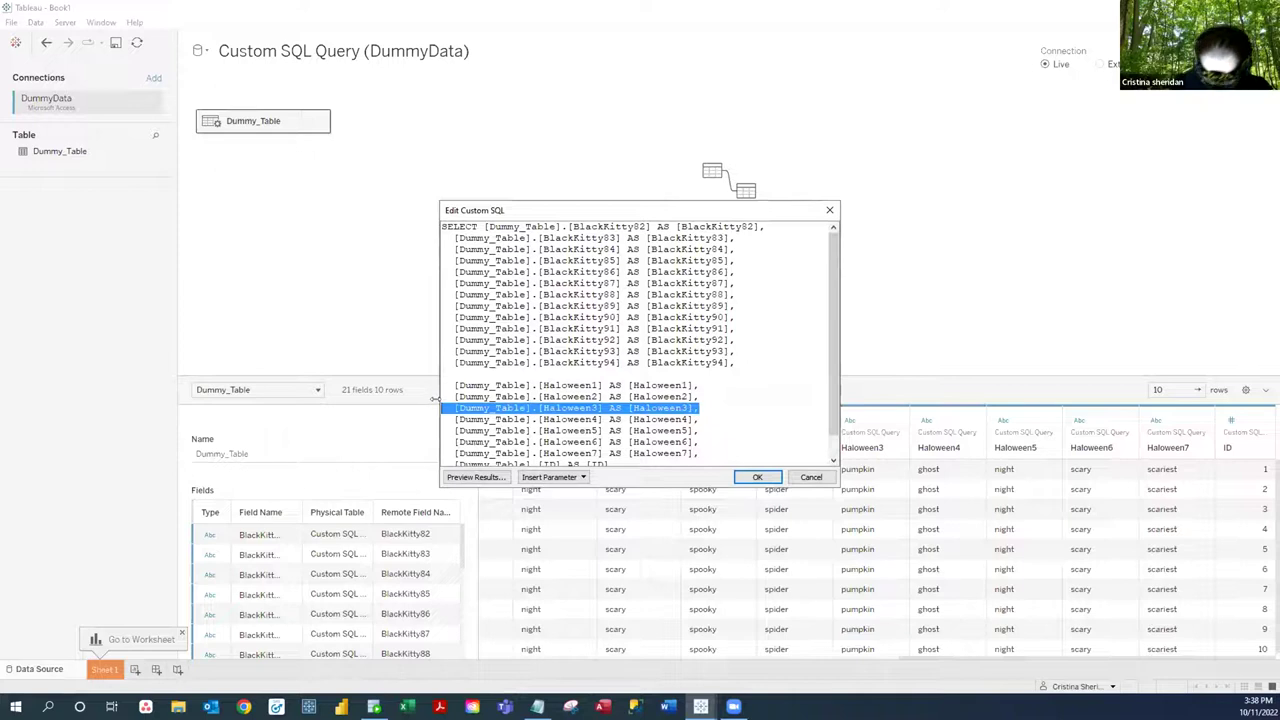
key("BackSpace")
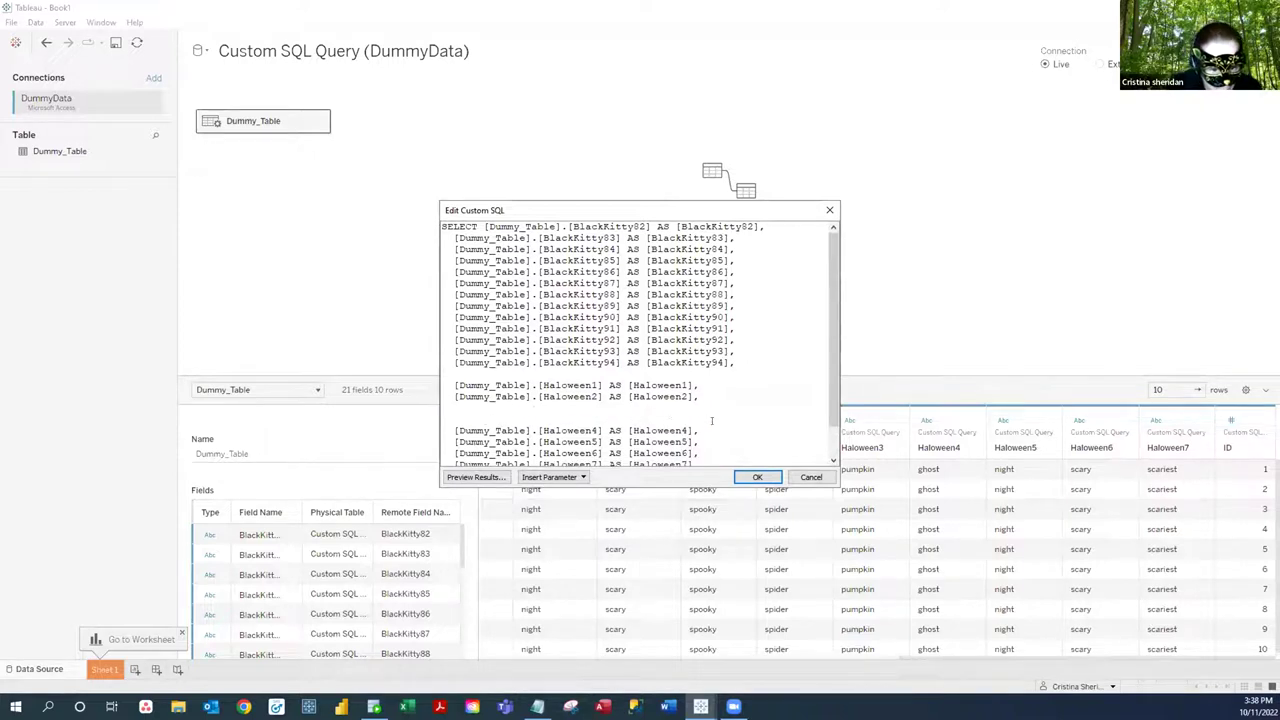
left_click(760, 477)
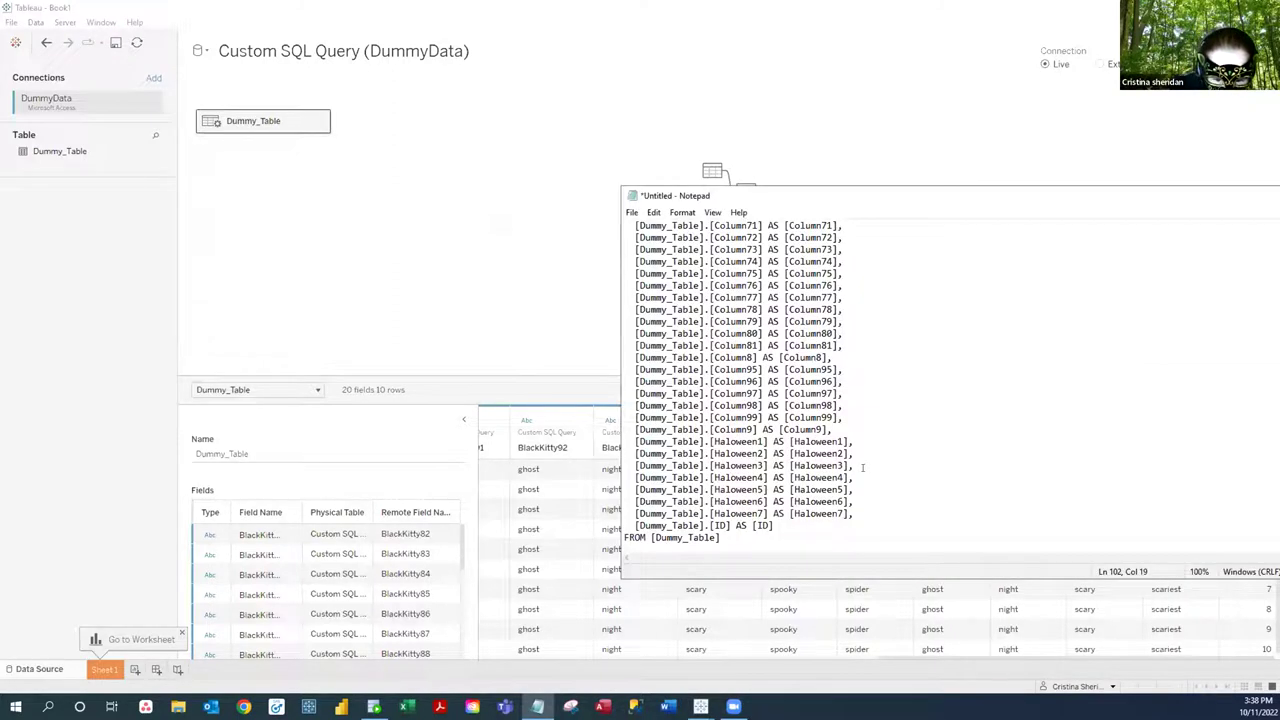
Copy the Haloween3 line from the Notepad backup into the gap after Haloween2 in Dummy_Table's custom SQL and apply it.
left_click_drag(862, 467, 622, 457)
key("ctrl+c")
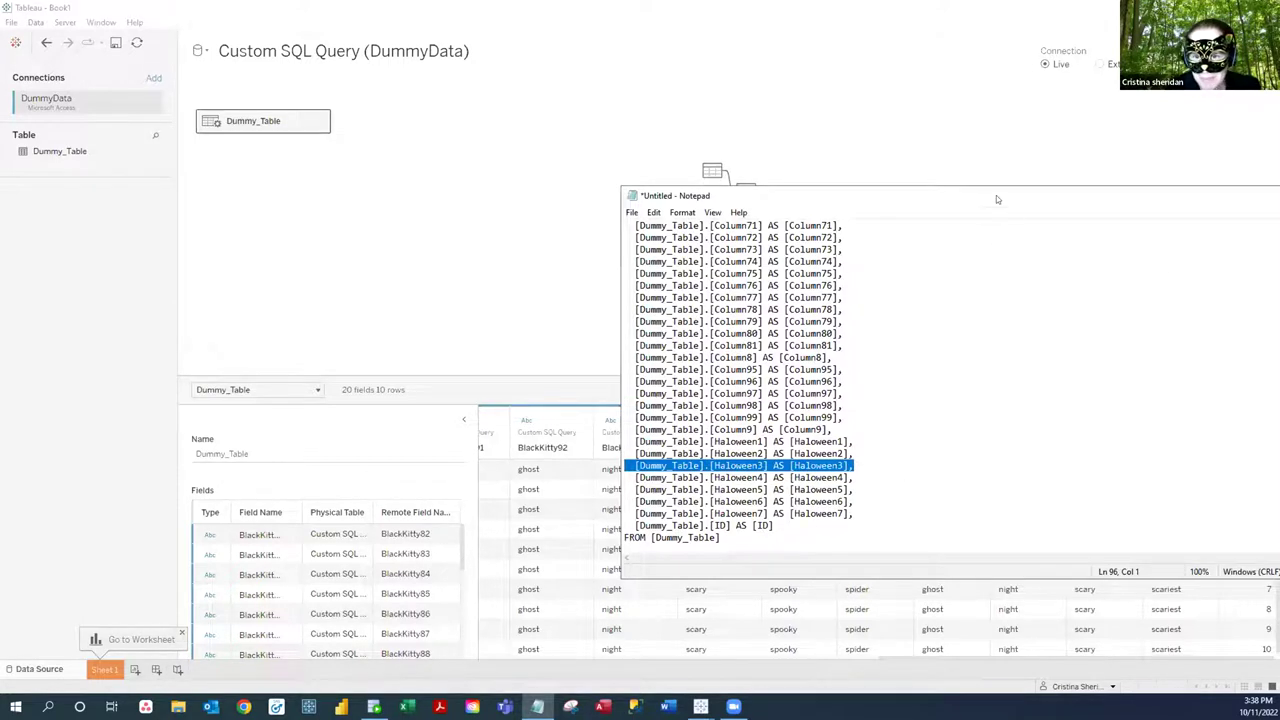
left_click(1104, 594)
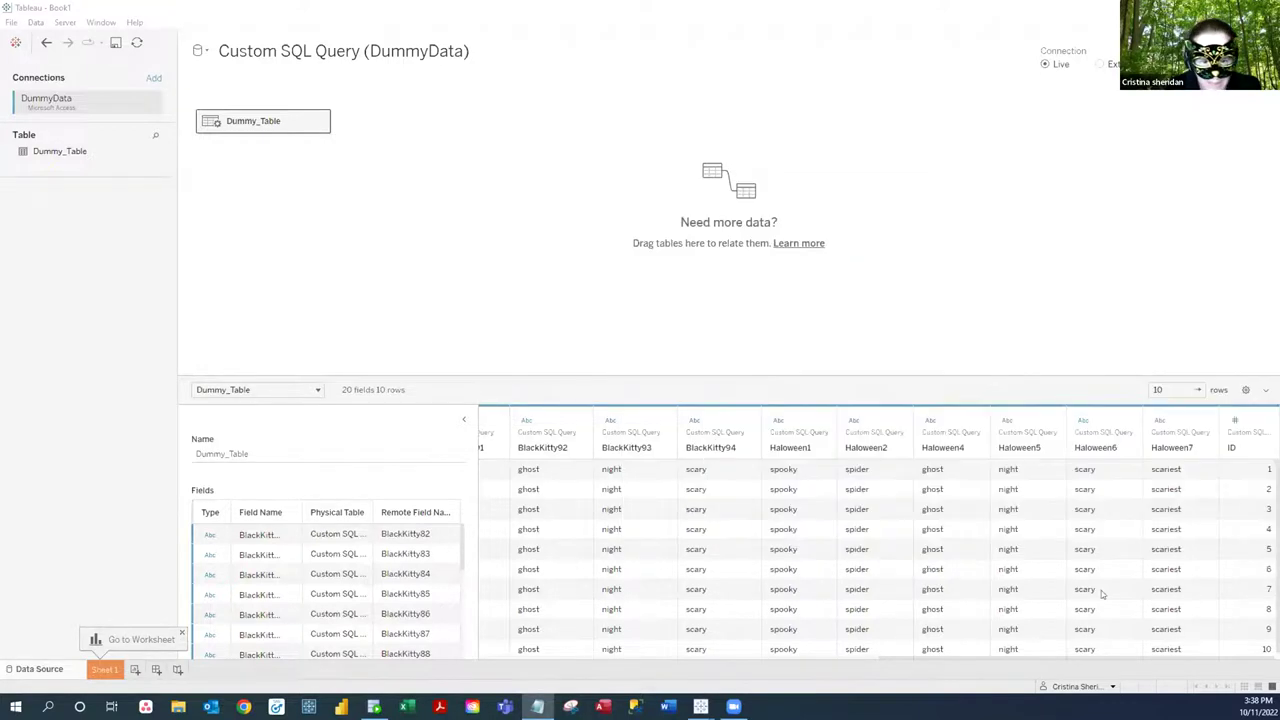
left_click(321, 121)
left_click(415, 192)
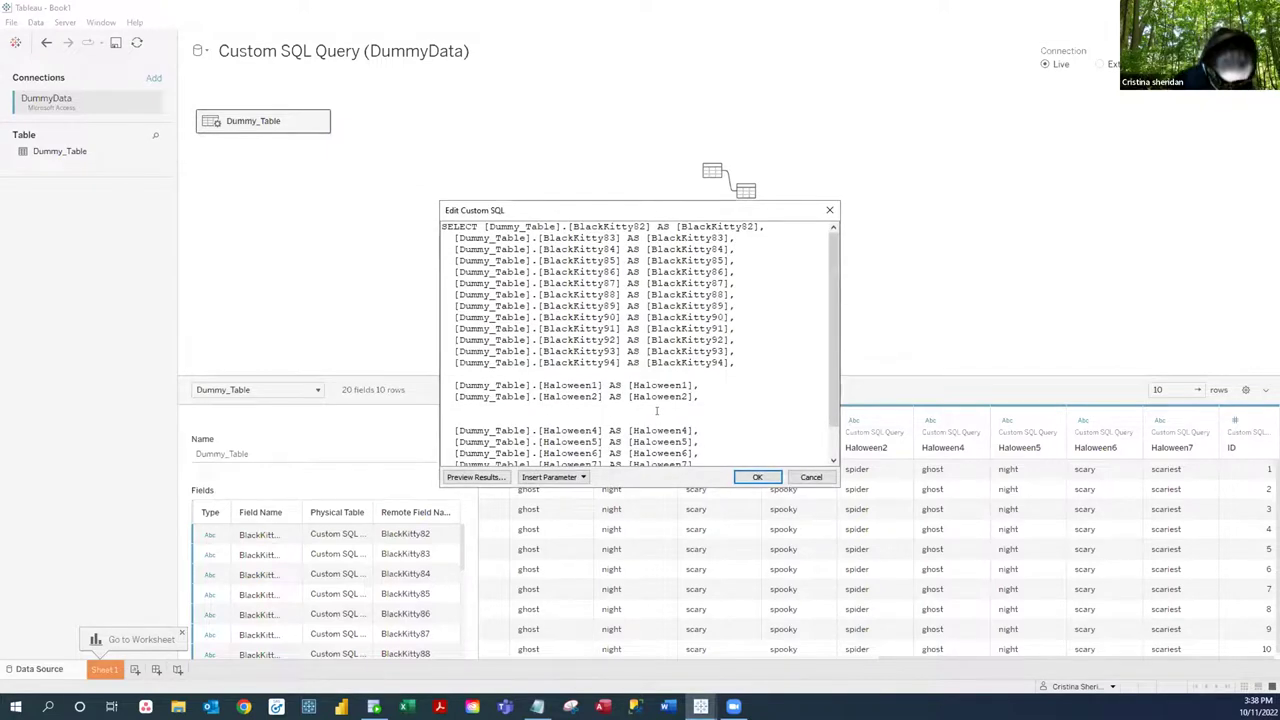
key("ctrl+v")
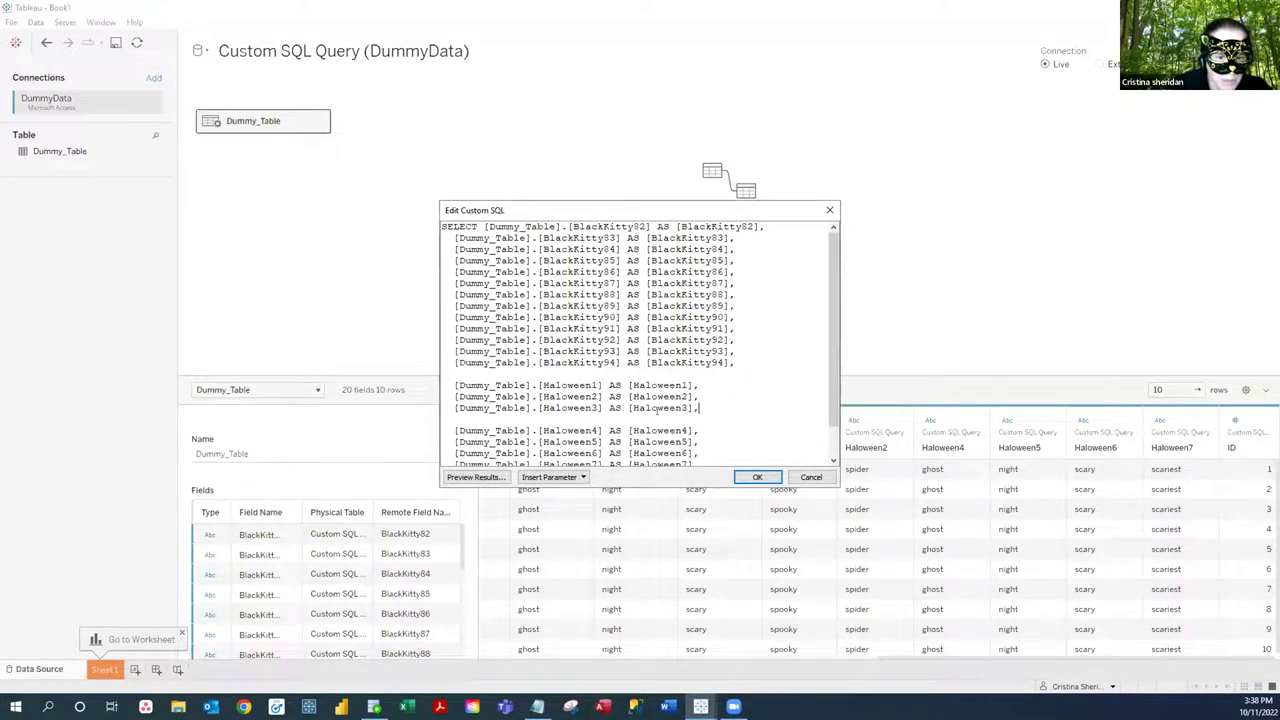
left_click(760, 477)
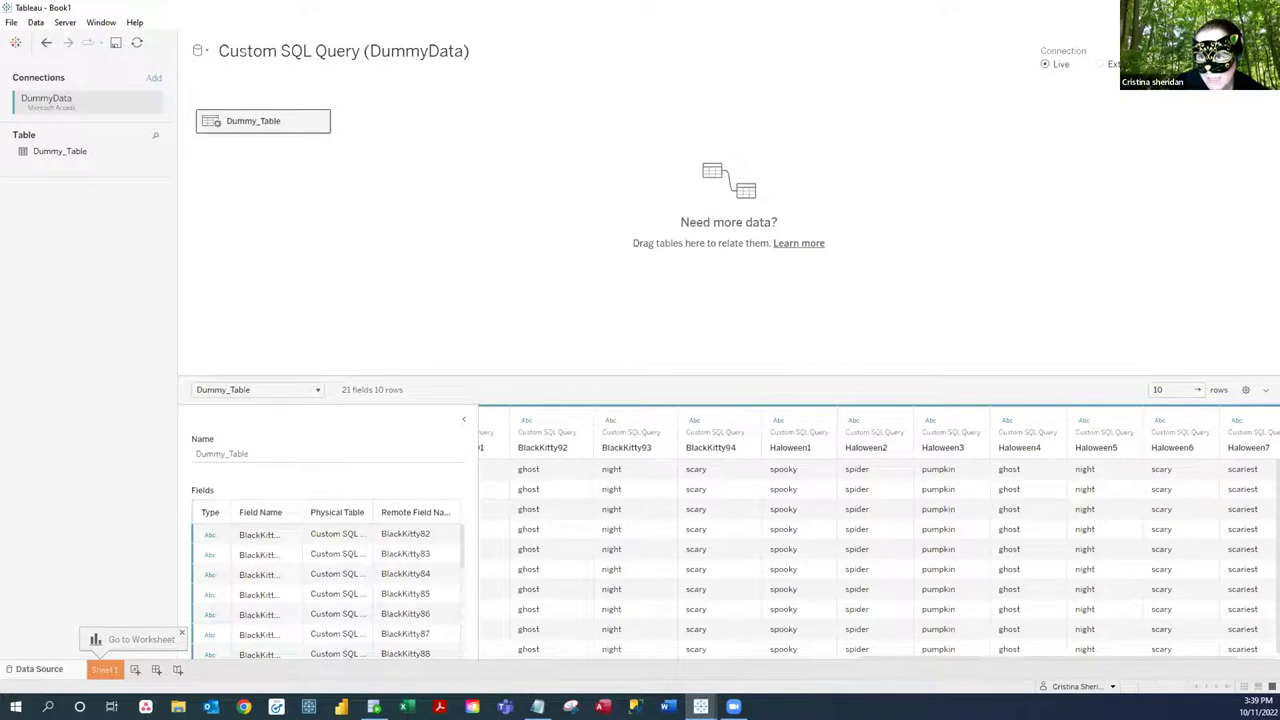
Close the workbook without saving the changes.
left_click(1266, 7)
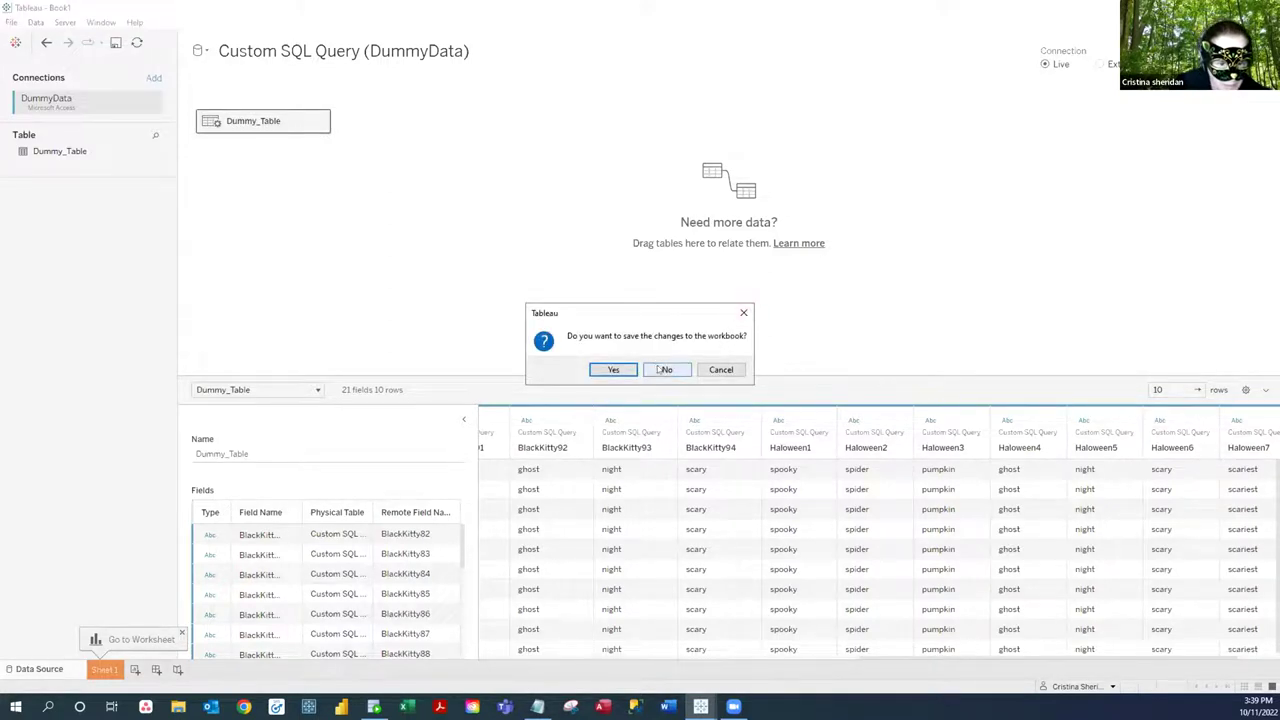
left_click(667, 370)
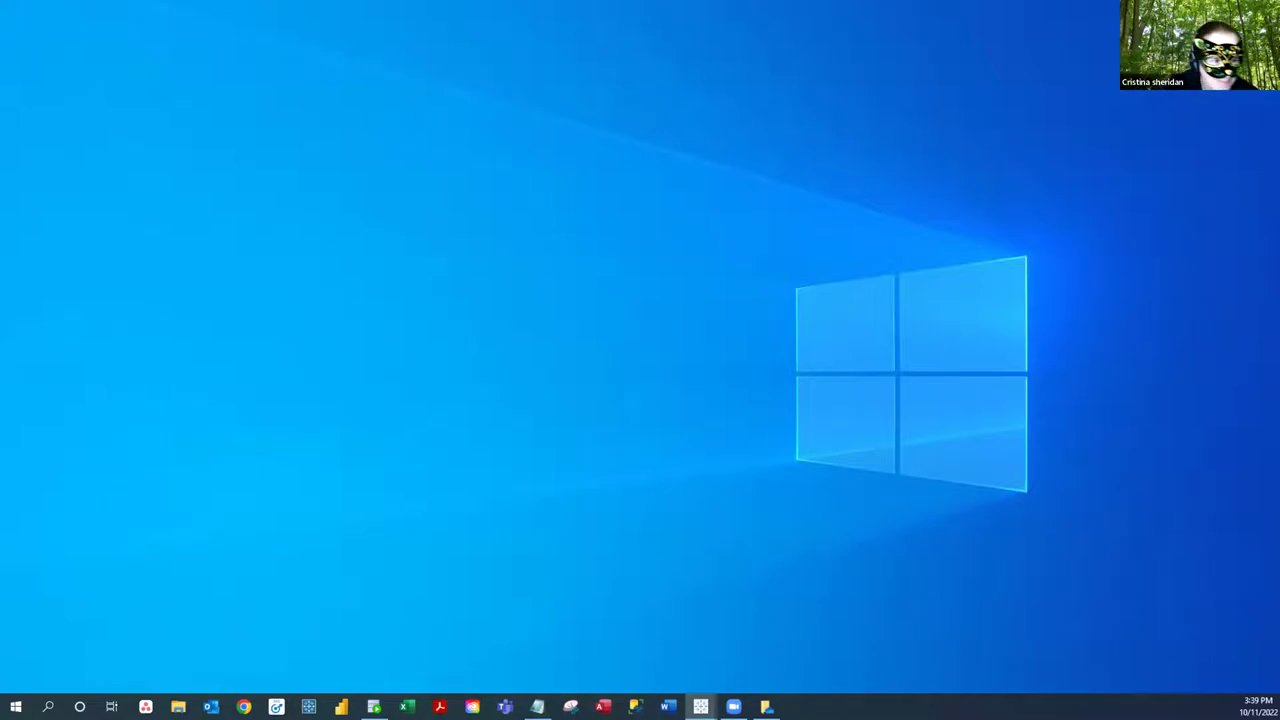
Open Tableau, connect to the DummyData.accdb Access file, and remove Dummy_Table from the data source canvas.
left_click(701, 706)
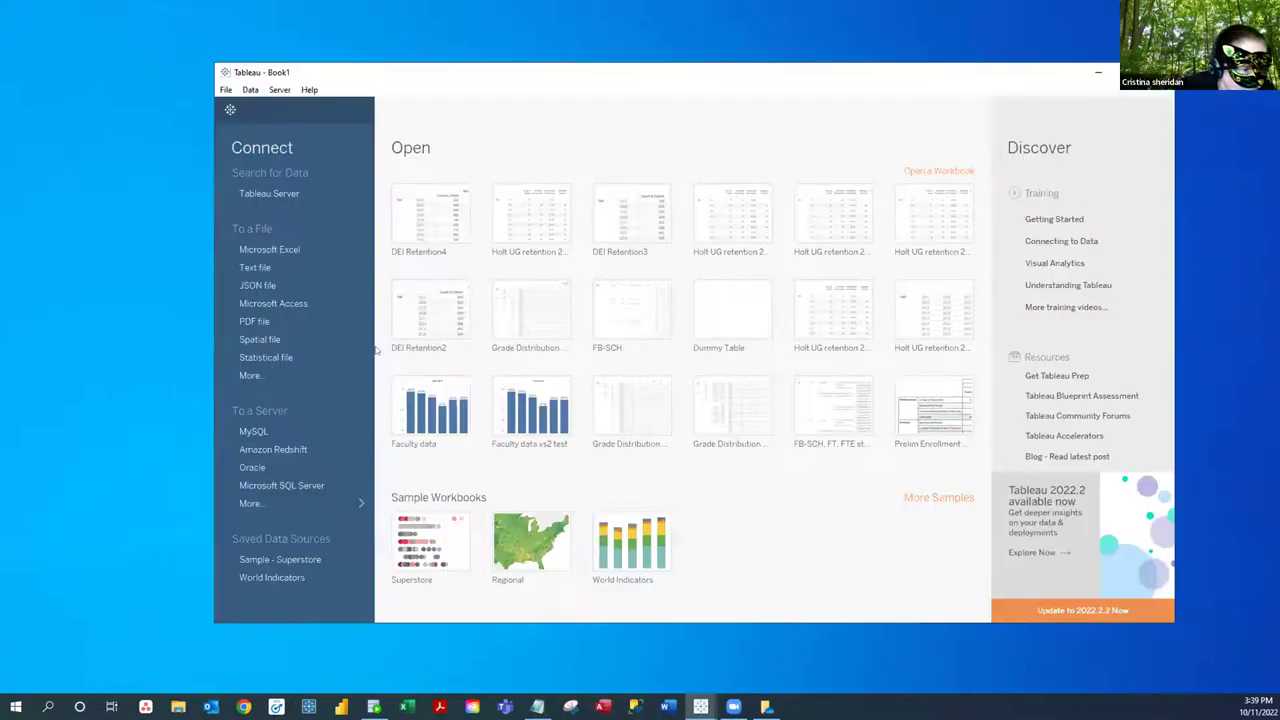
left_click(273, 303)
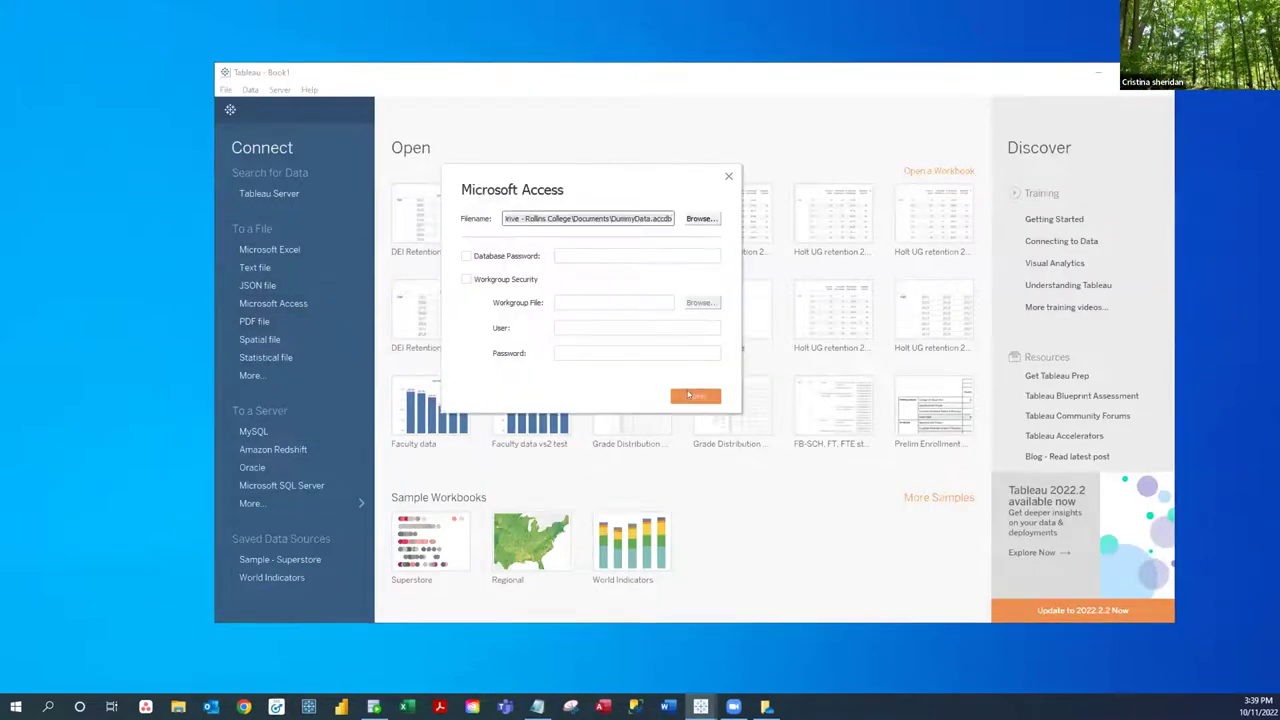
left_click(688, 395)
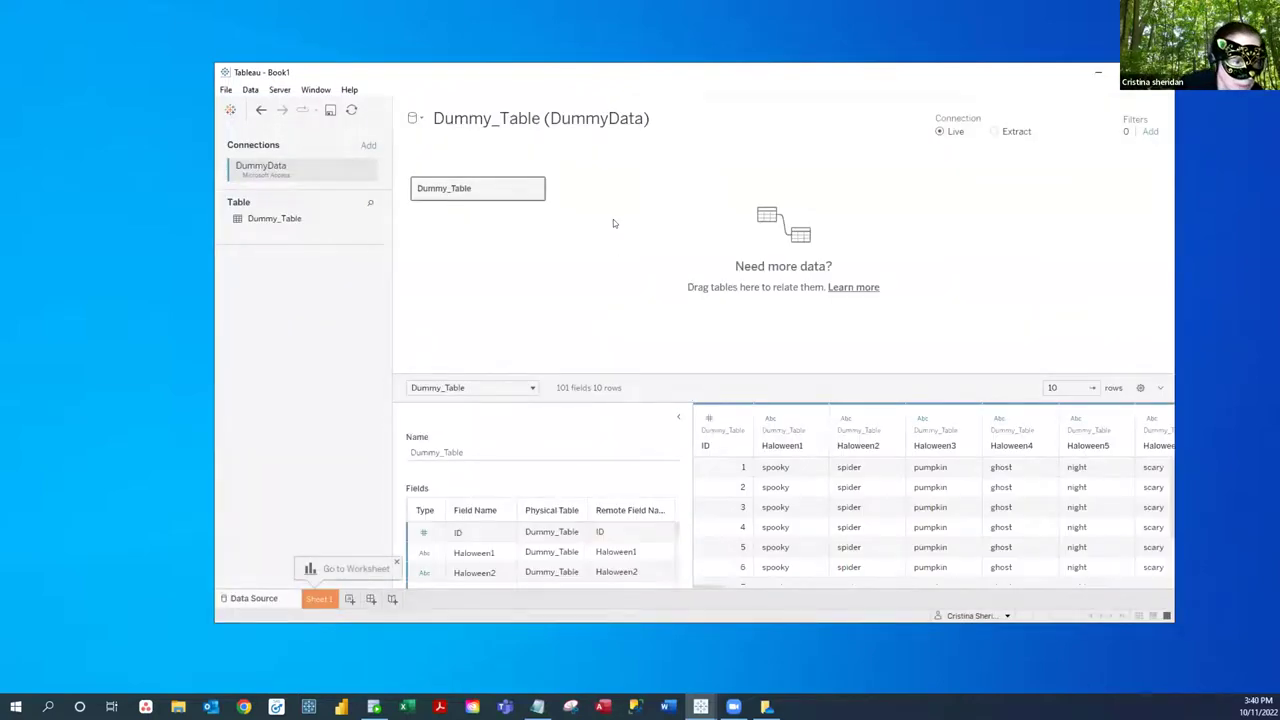
left_click(535, 190)
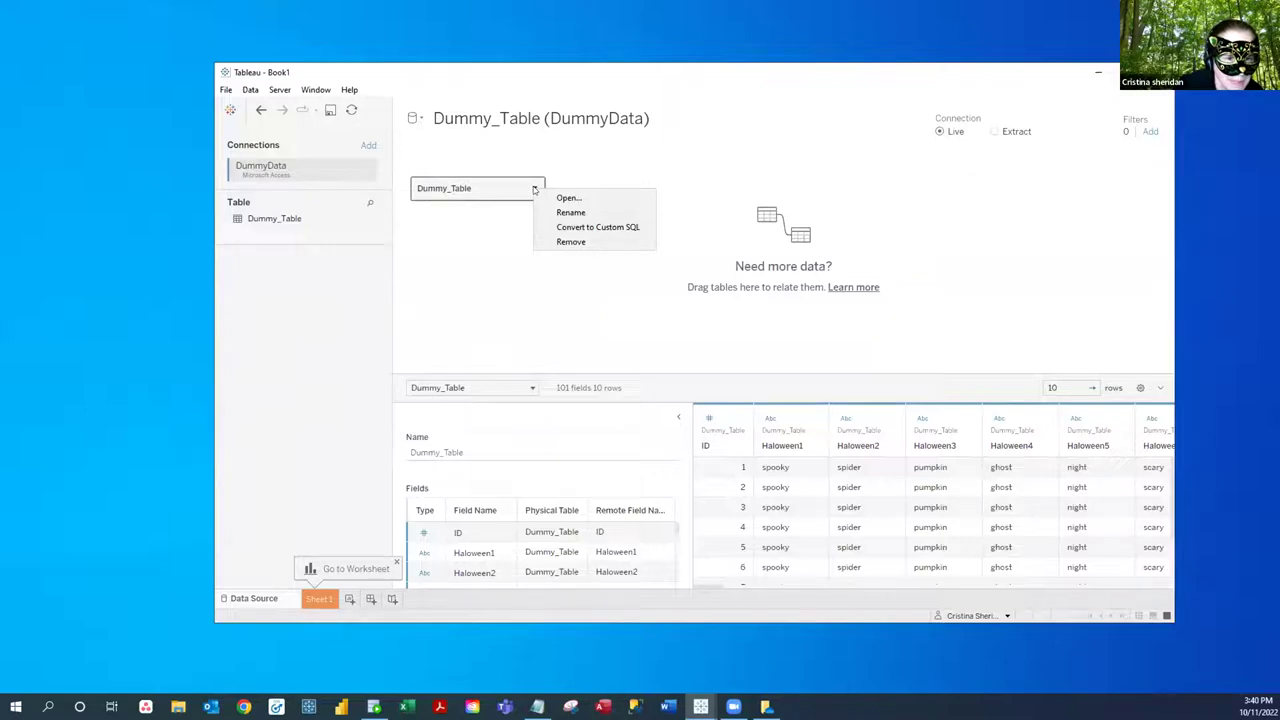
left_click(570, 241)
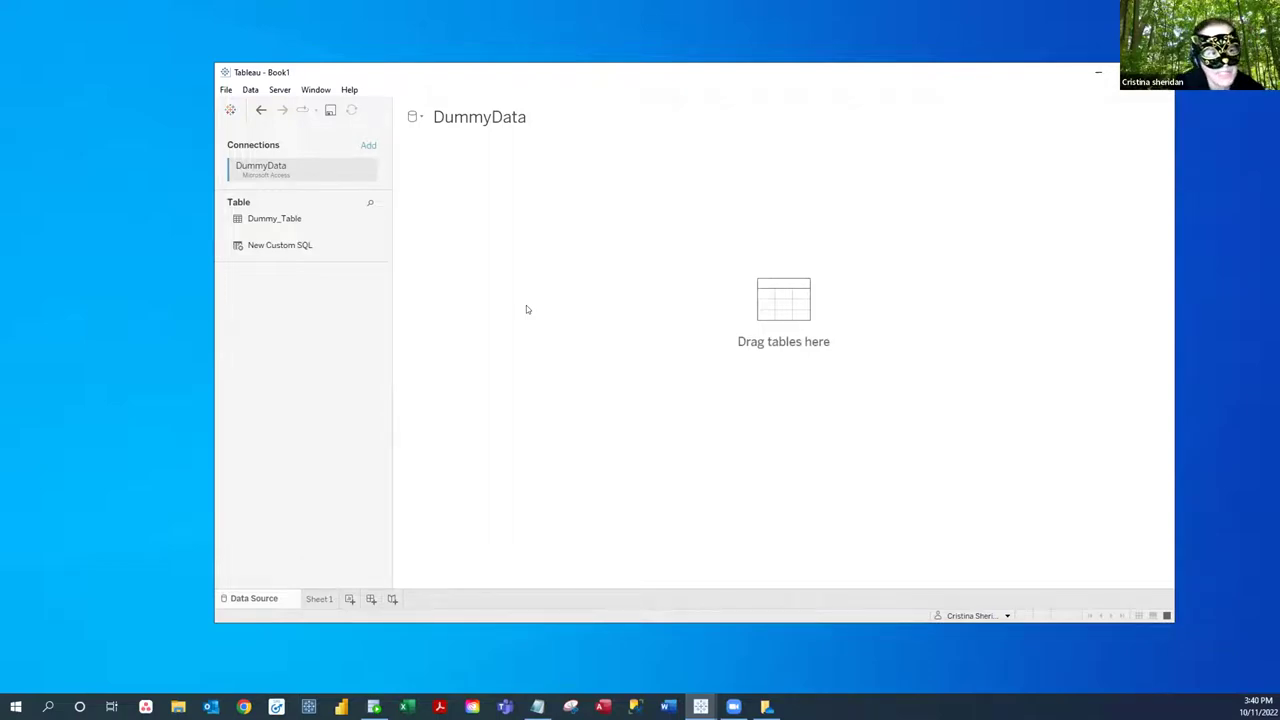
double_click(270, 246)
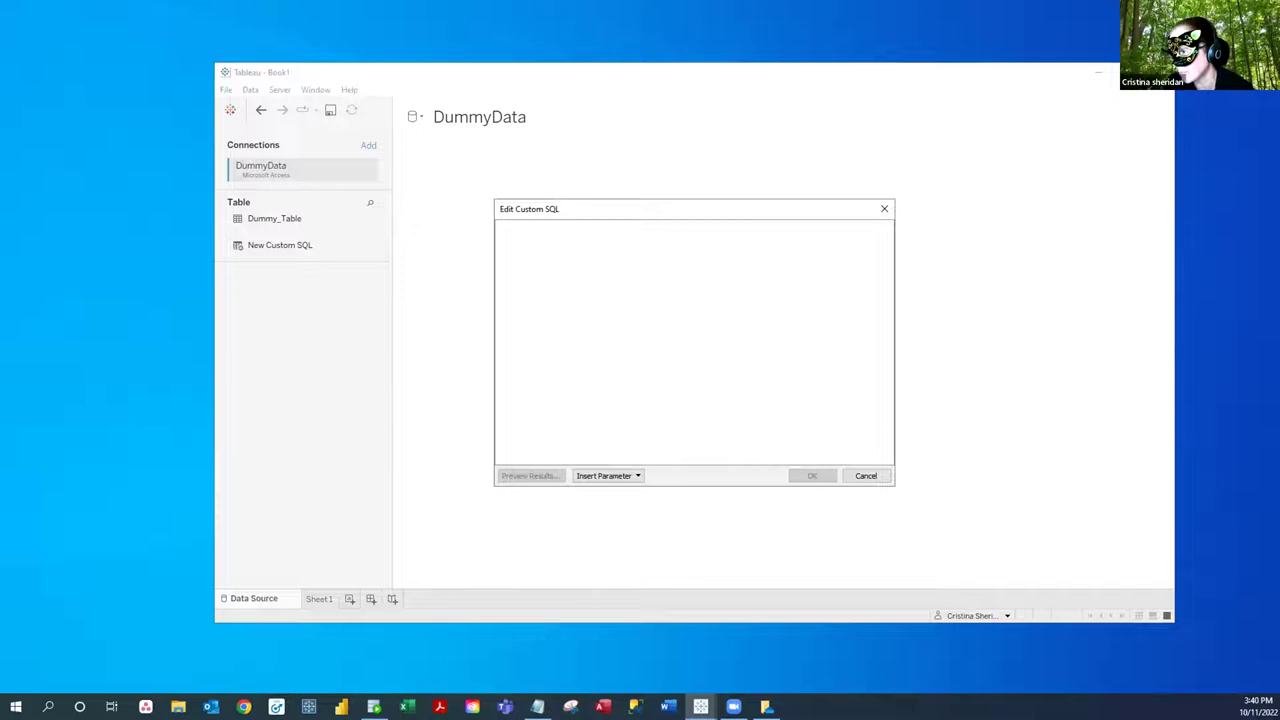
key("alt+Tab")
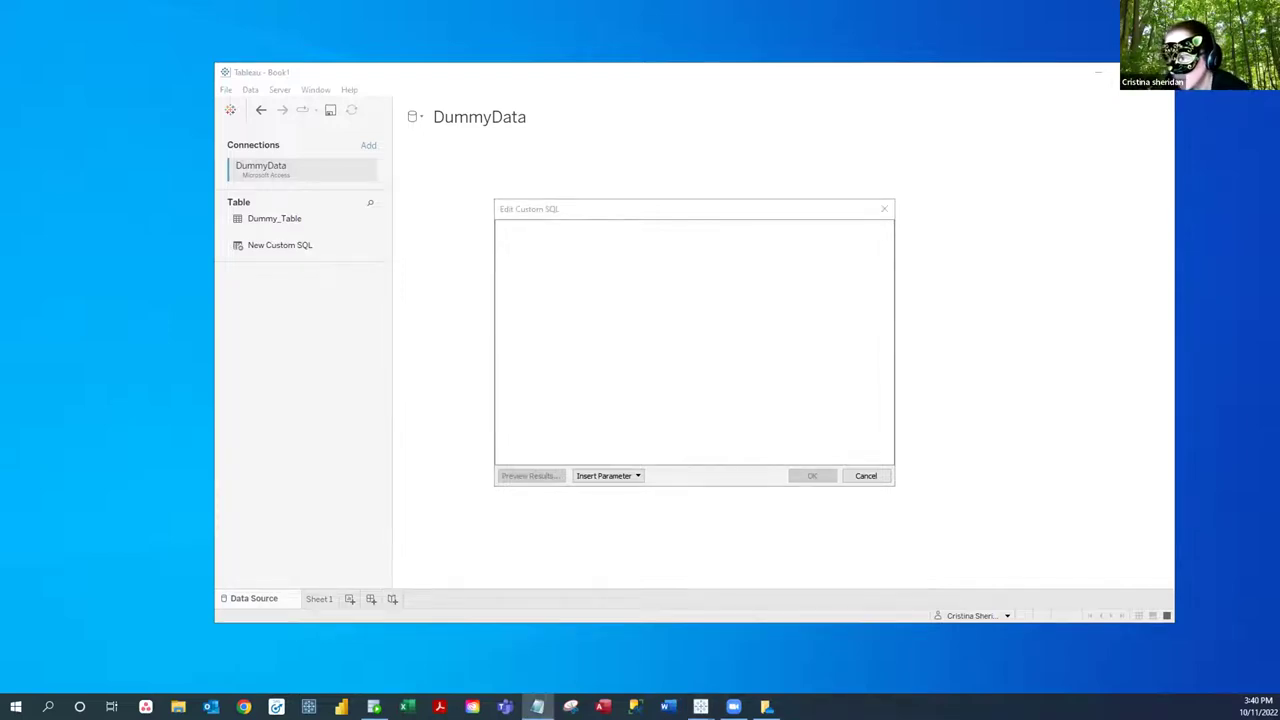
left_click(866, 476)
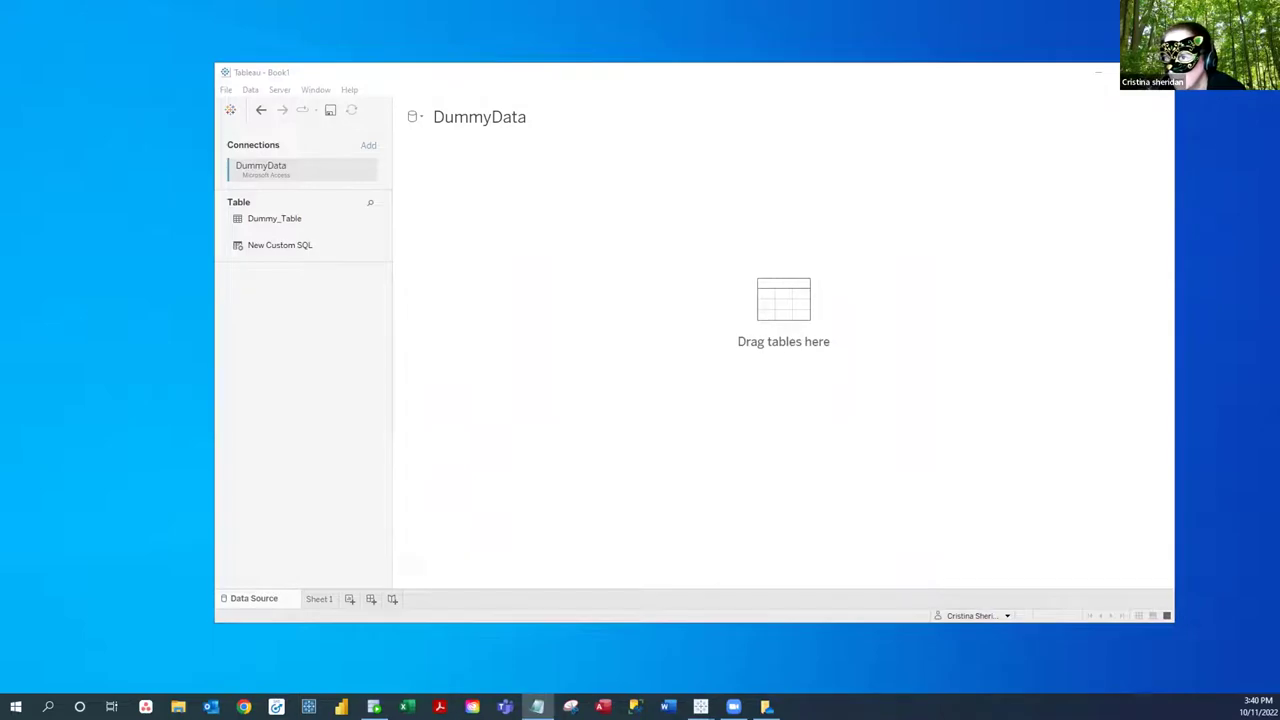
Copy the complete Dummy_Table SELECT query from the Notepad backup into a new custom SQL query in Tableau.
key("alt+Tab")
scroll(1018, 258, "up", 4)
scroll(1029, 367, "up", 12)
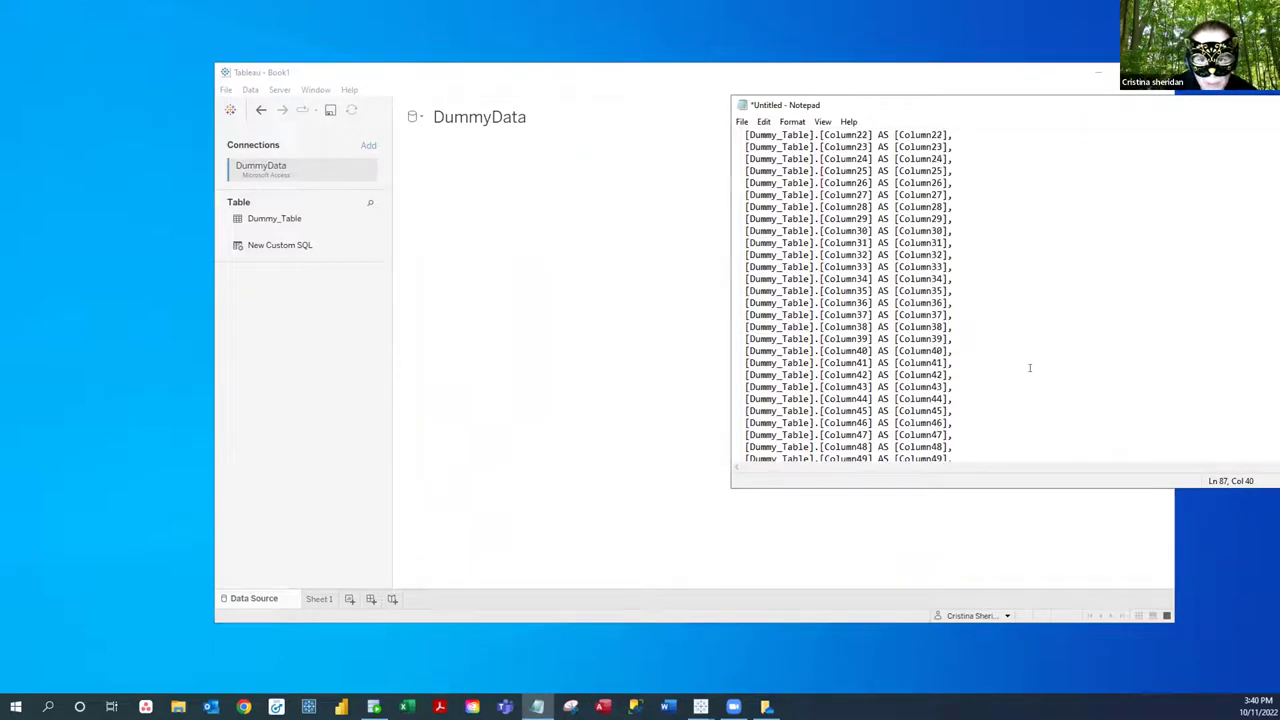
scroll(1029, 367, "up", 1)
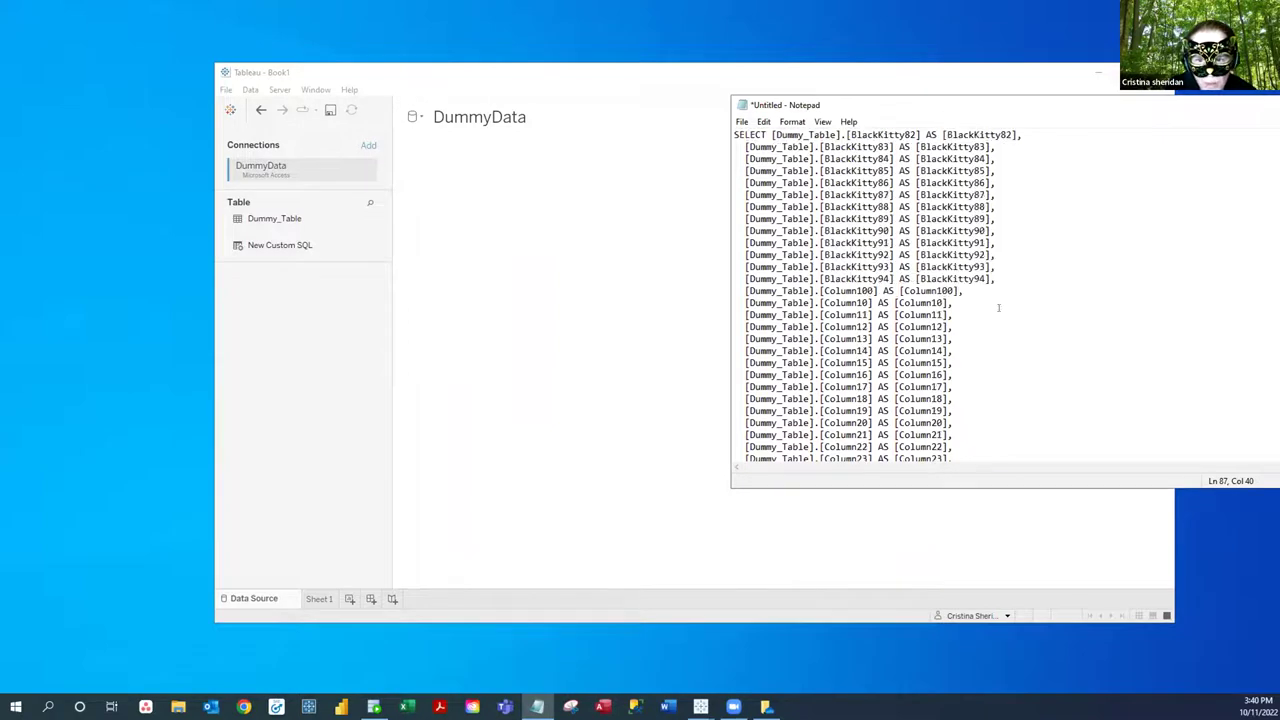
left_click(731, 134)
left_click_drag(916, 218, 944, 242)
left_click_drag(735, 134, 945, 507)
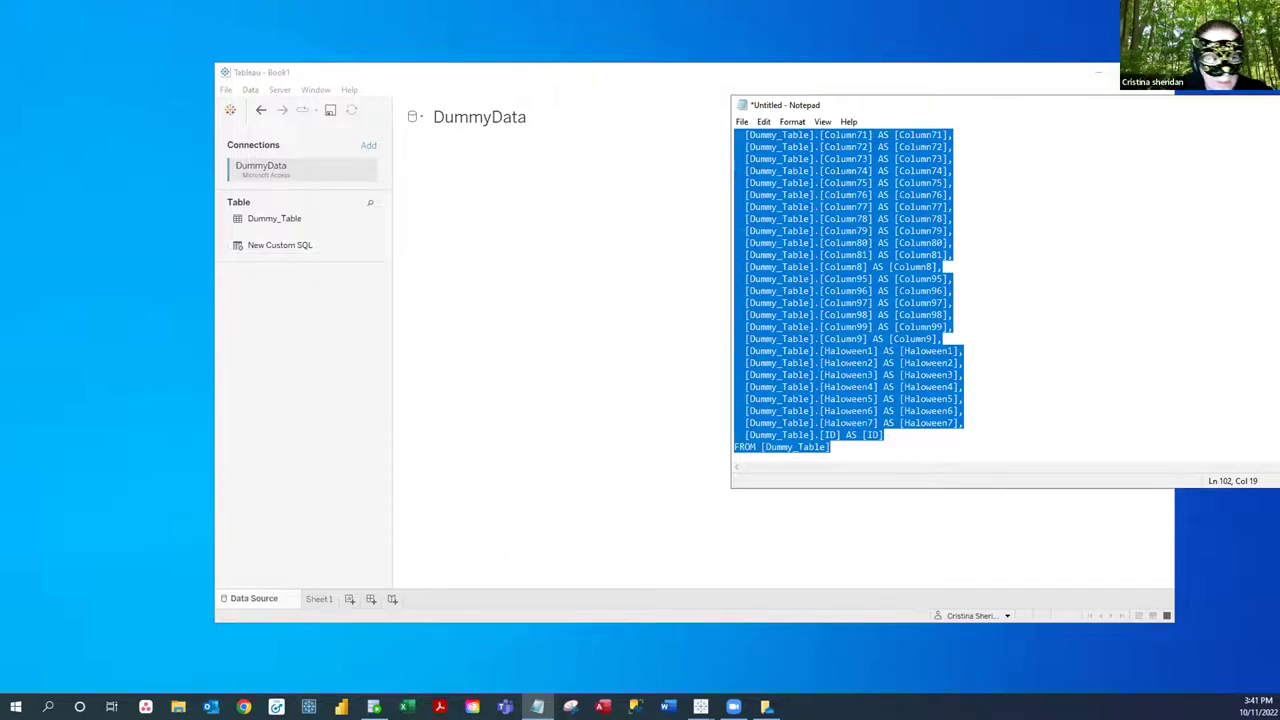
left_click(766, 707)
double_click(290, 245)
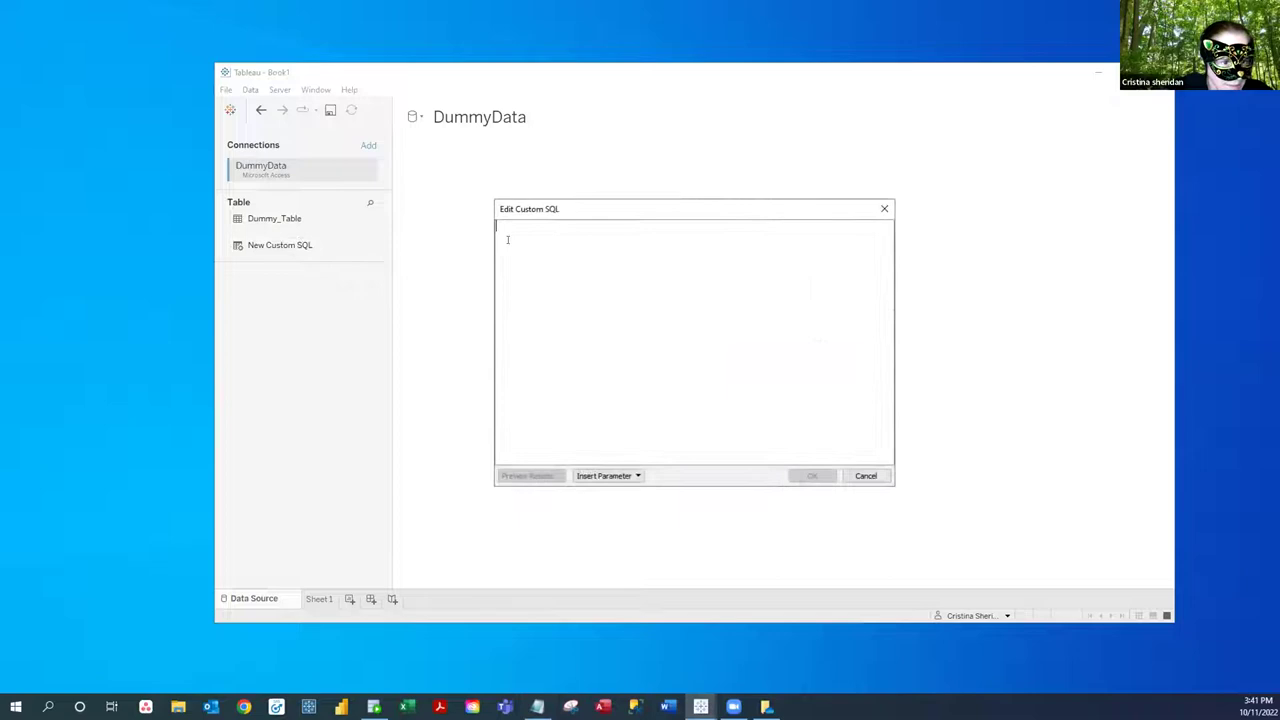
key("ctrl+v")
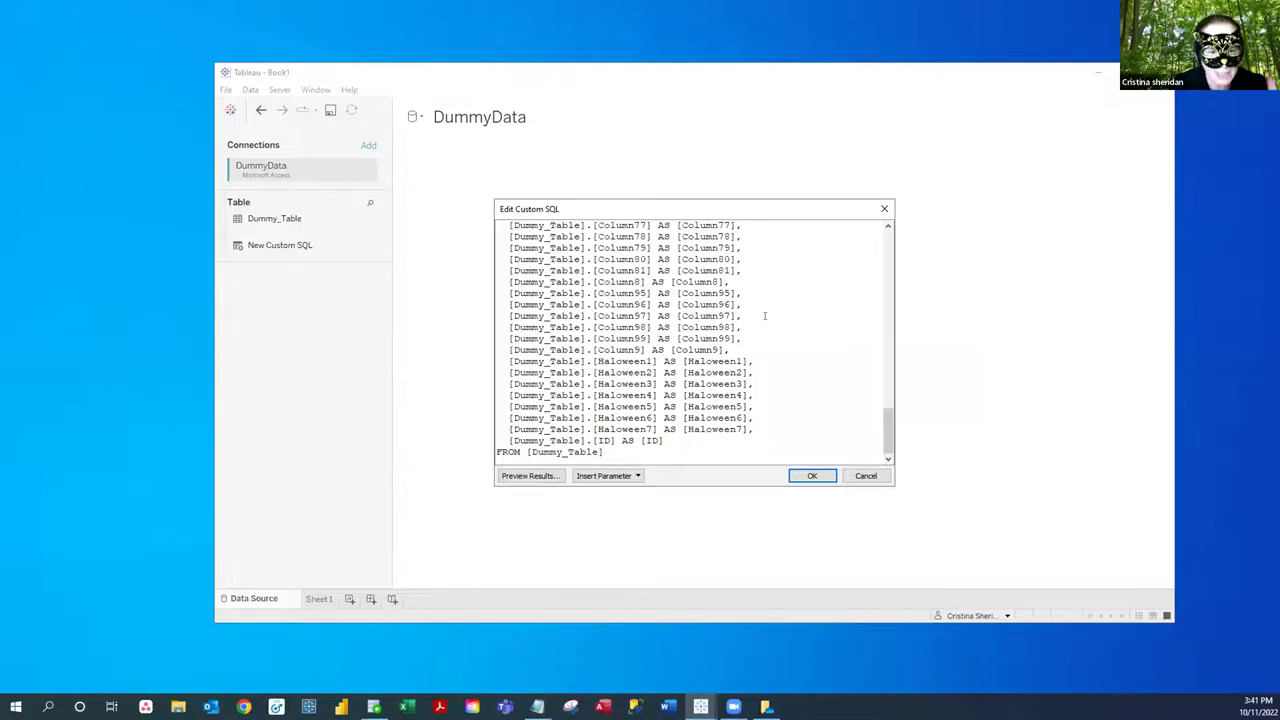
Delete the field lines from Column100 through Column9 from the pasted query and apply the custom SQL.
scroll(797, 361, "up", 15)
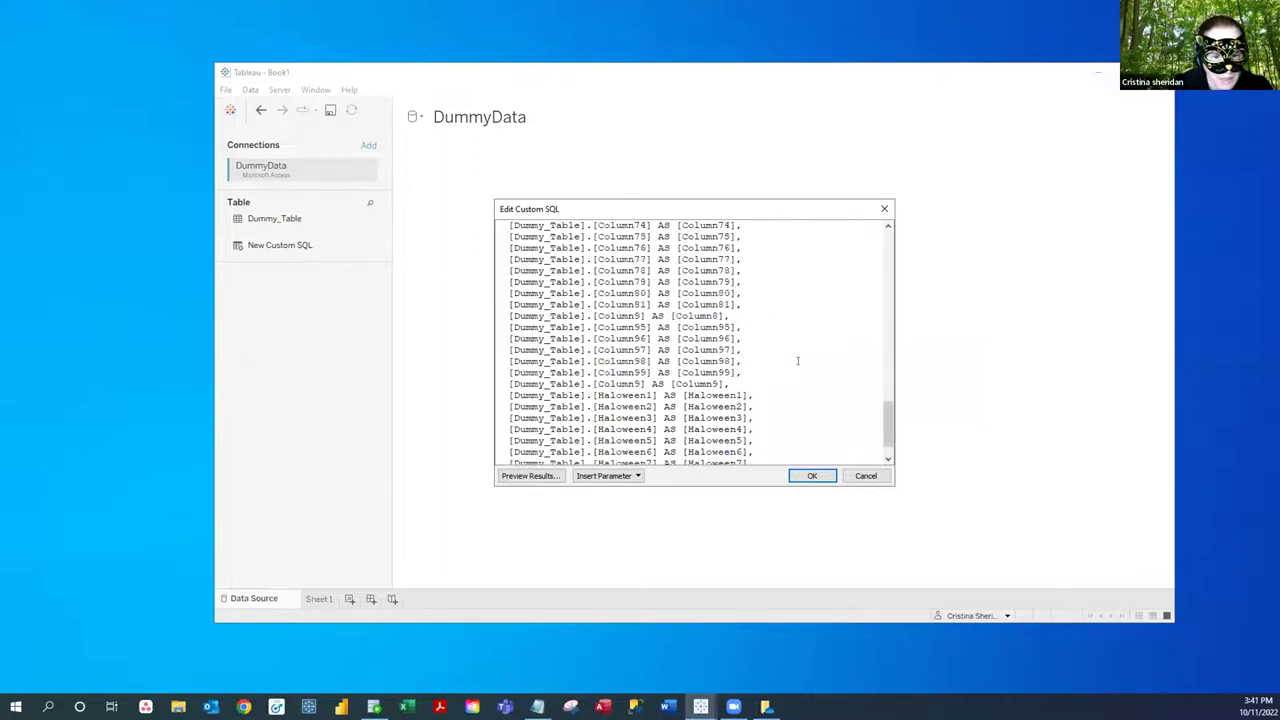
scroll(800, 361, "up", 13)
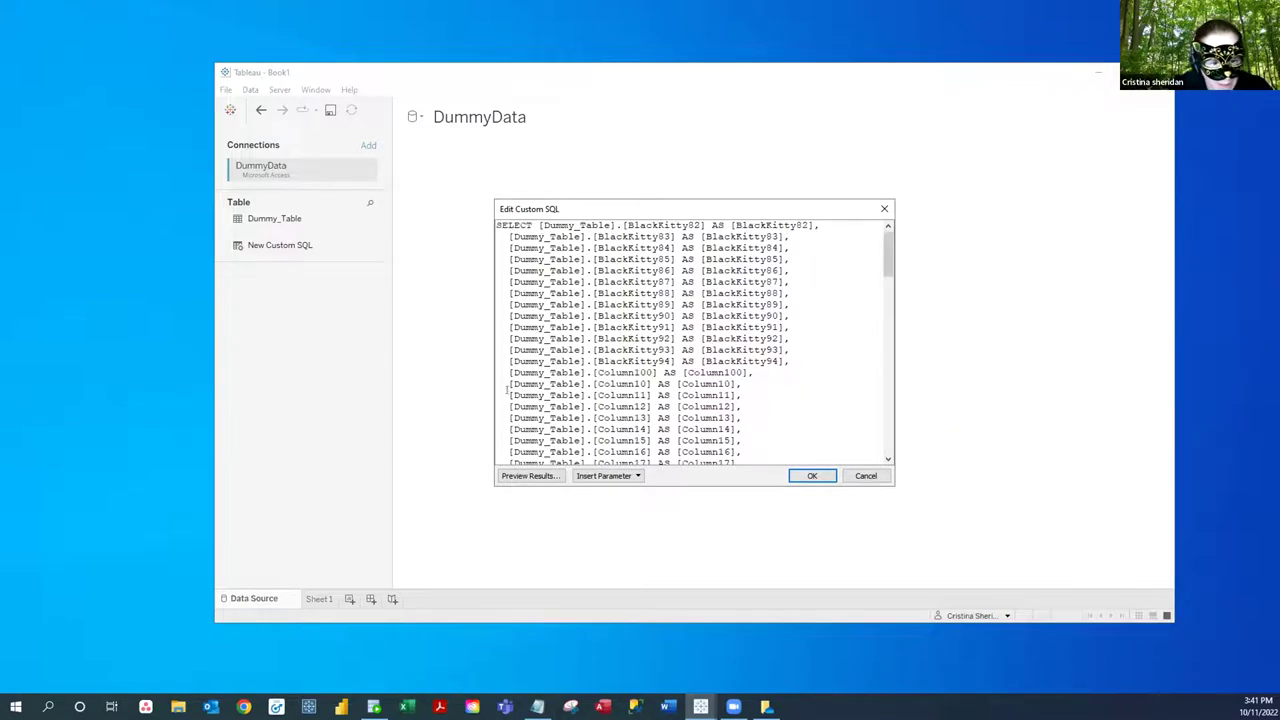
left_click_drag(497, 374, 768, 347)
key("Delete")
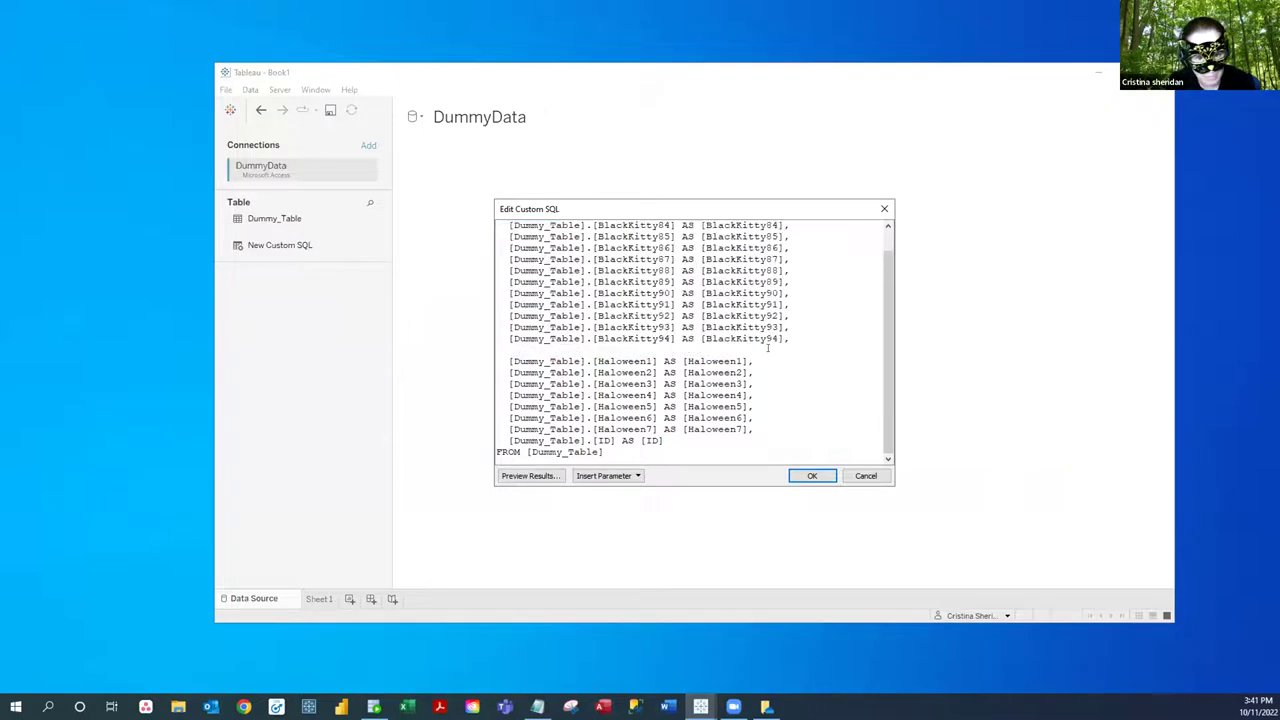
left_click(812, 475)
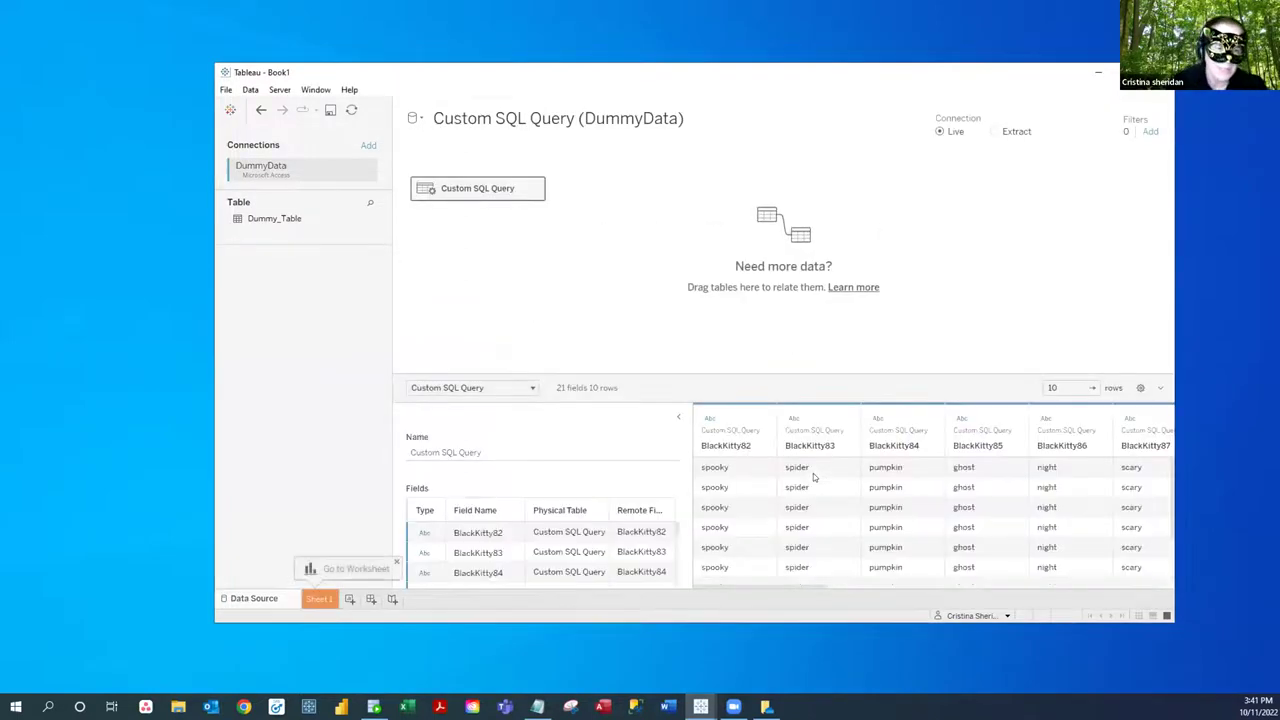
Reopen the custom SQL query to review its field list, and close it without changes.
left_click(536, 188)
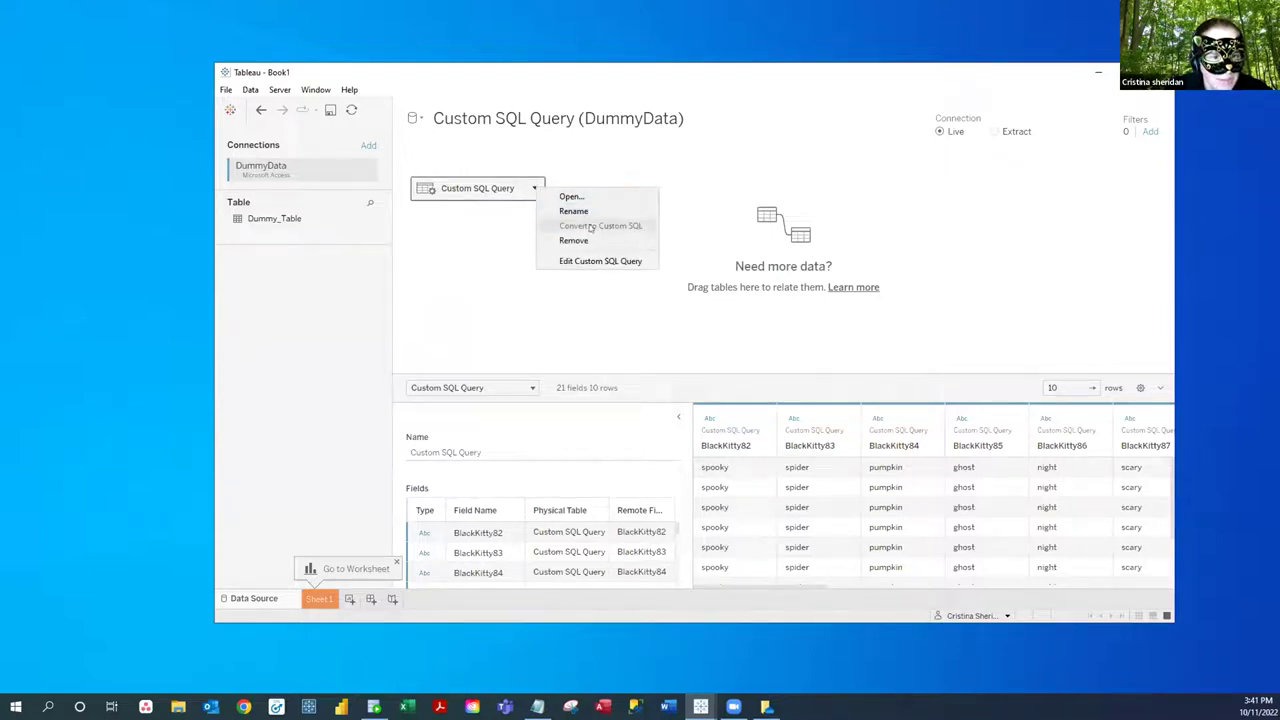
left_click(600, 261)
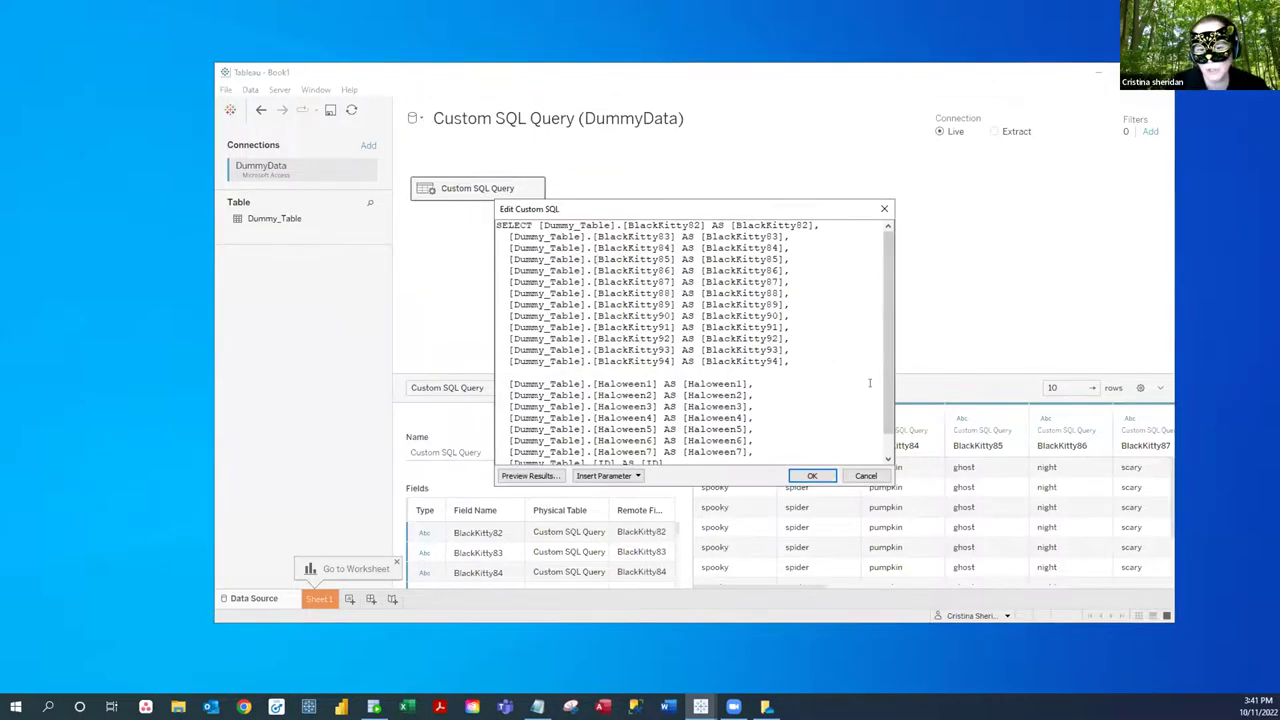
left_click(866, 476)
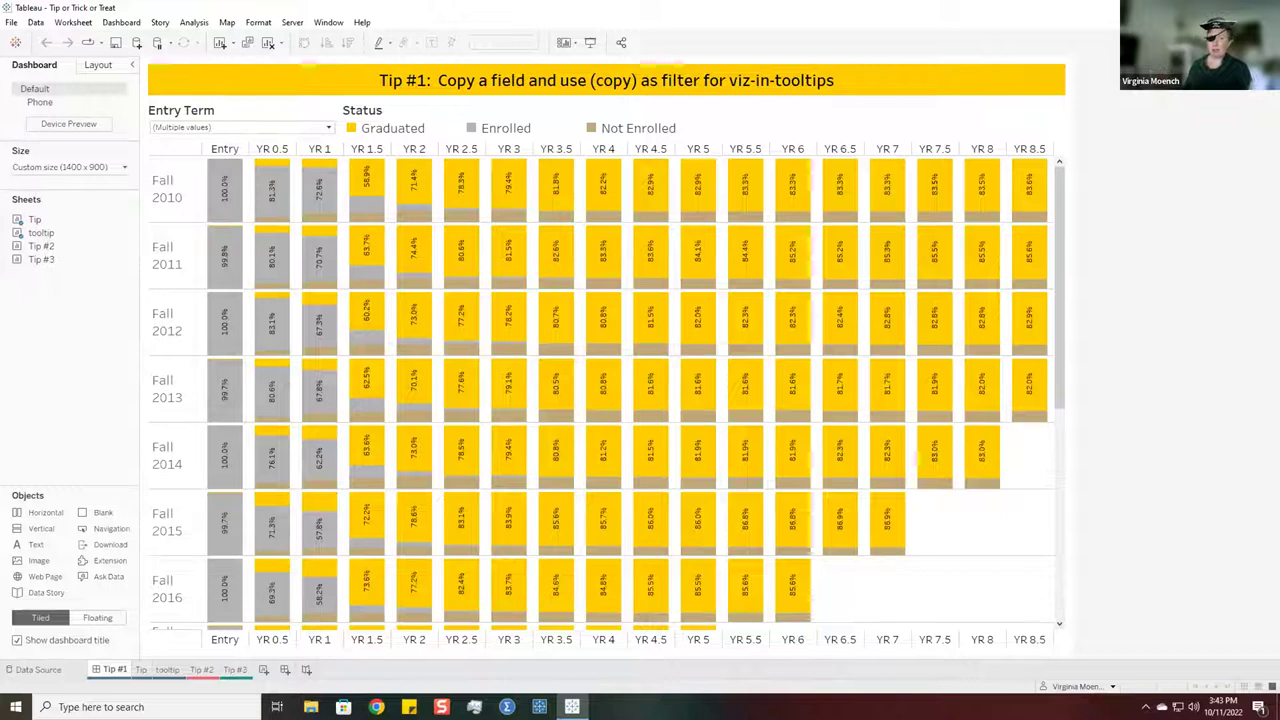
Inspect the viz-in-tooltip on the bars of the Tip #1 dashboard and switch to the Tip worksheet.
mouse_move(318, 263)
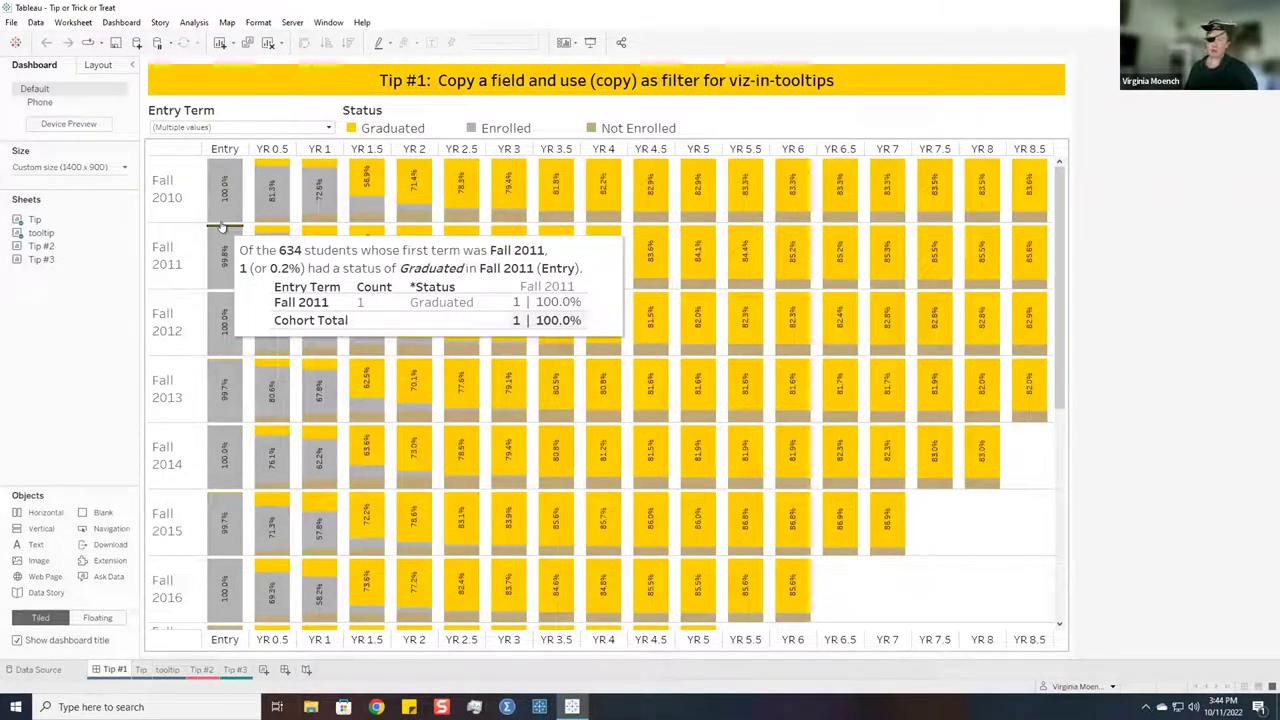
left_click(268, 381)
key("ctrl+Tab")
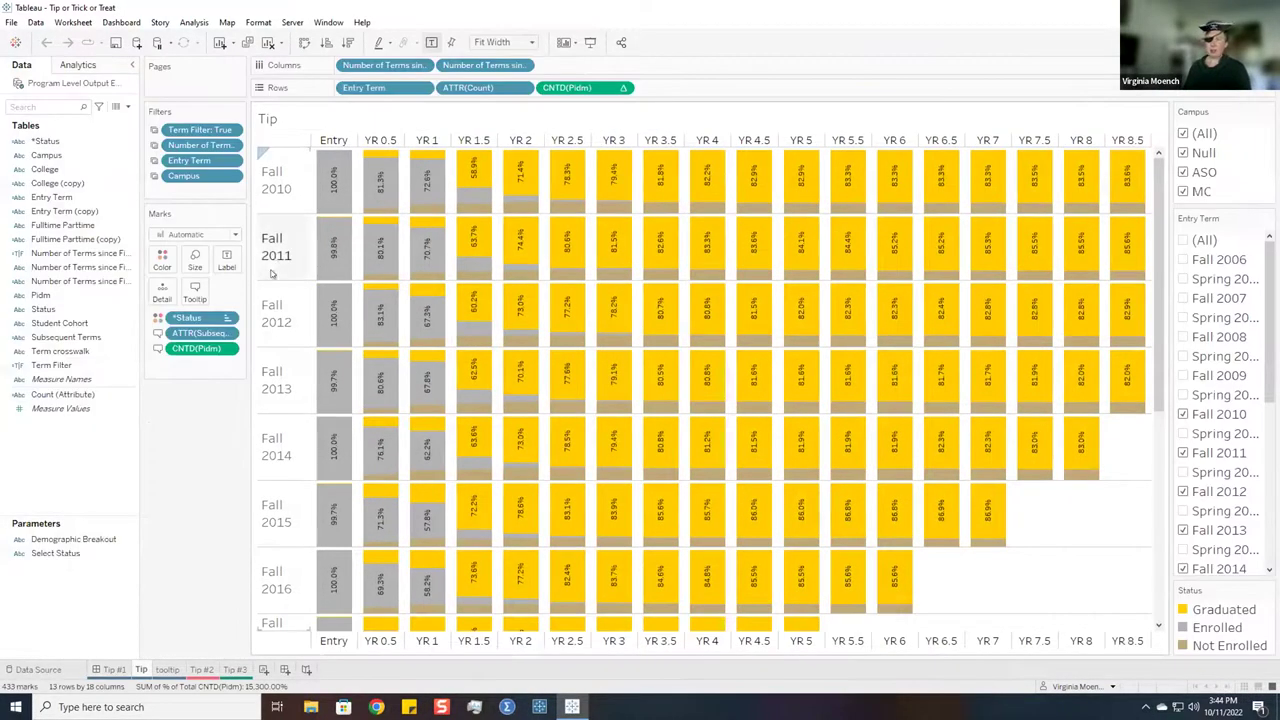
In the Tip worksheet's tooltip, set the embedded sheet's filter to "<Entry Term>,<Number of Terms since First Term>" and apply it.
left_click(195, 290)
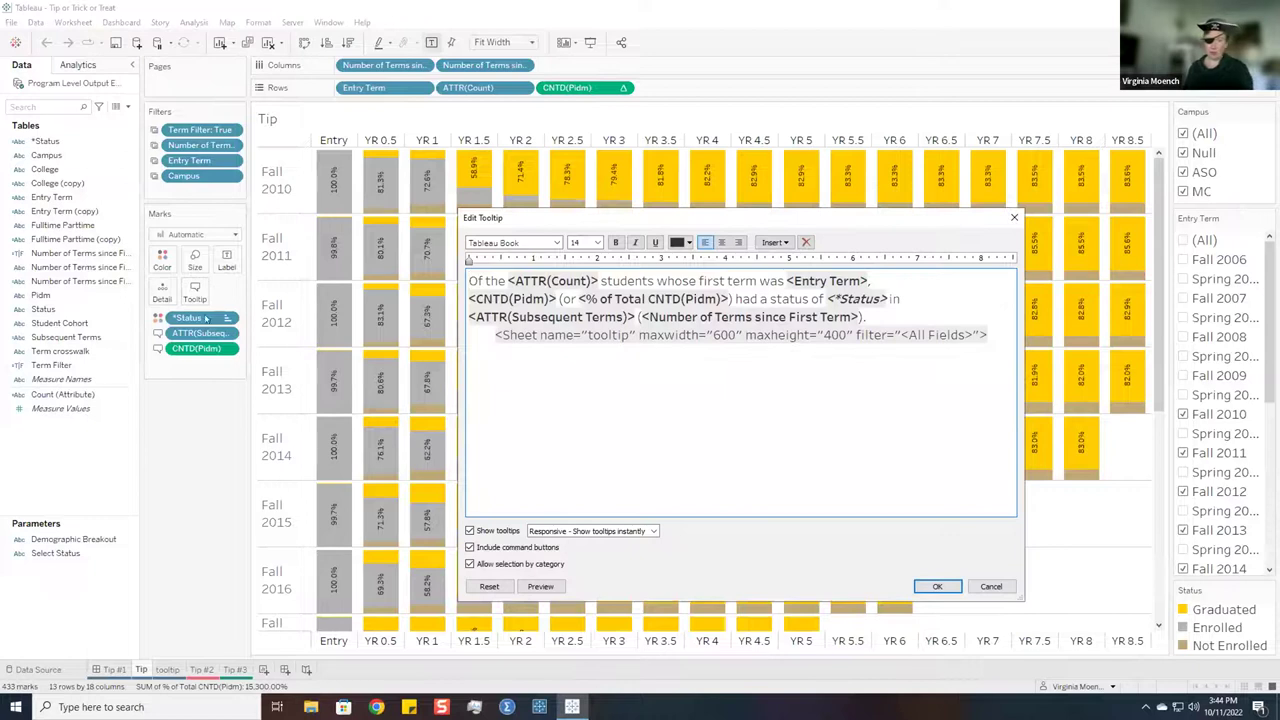
left_click_drag(898, 330, 968, 332)
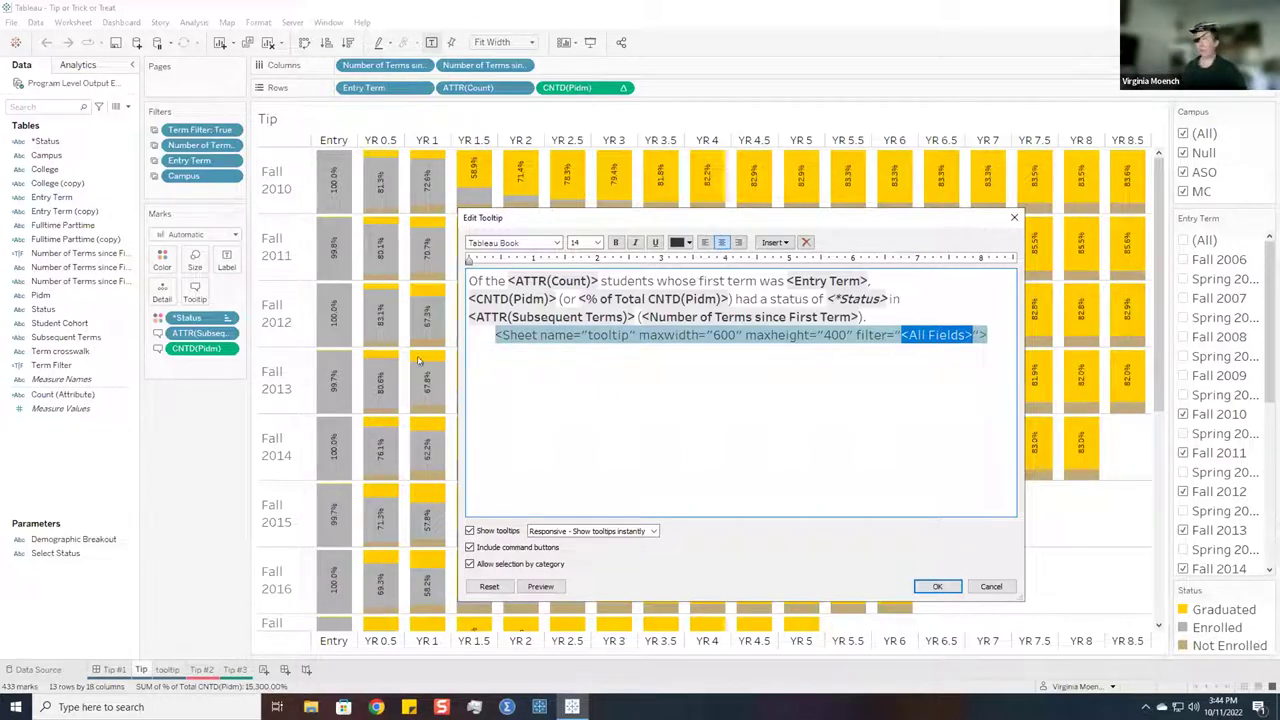
key("End")
left_click_drag(495, 335, 990, 335)
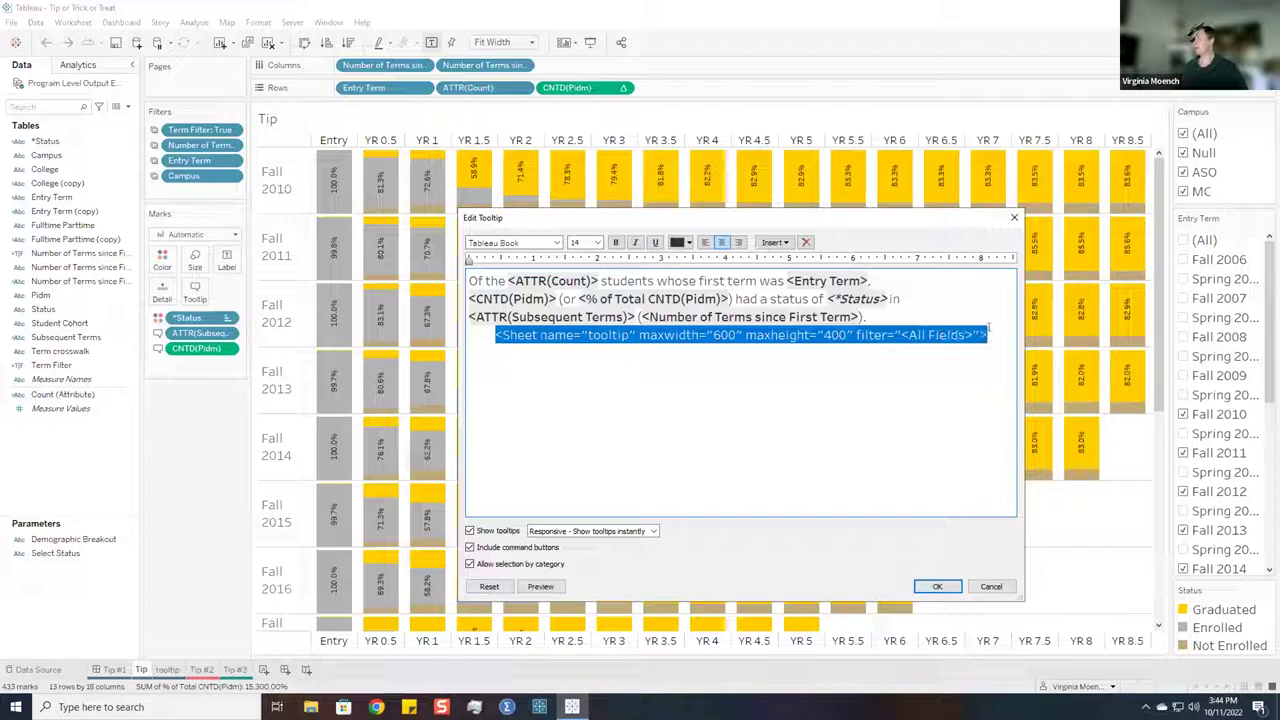
type("<Sheet name=\"tooltip\" maxwidth=\"600\" maxheight=\"400\" filter=\"<Entry Term>,<Number of Terms since First Term>\">")
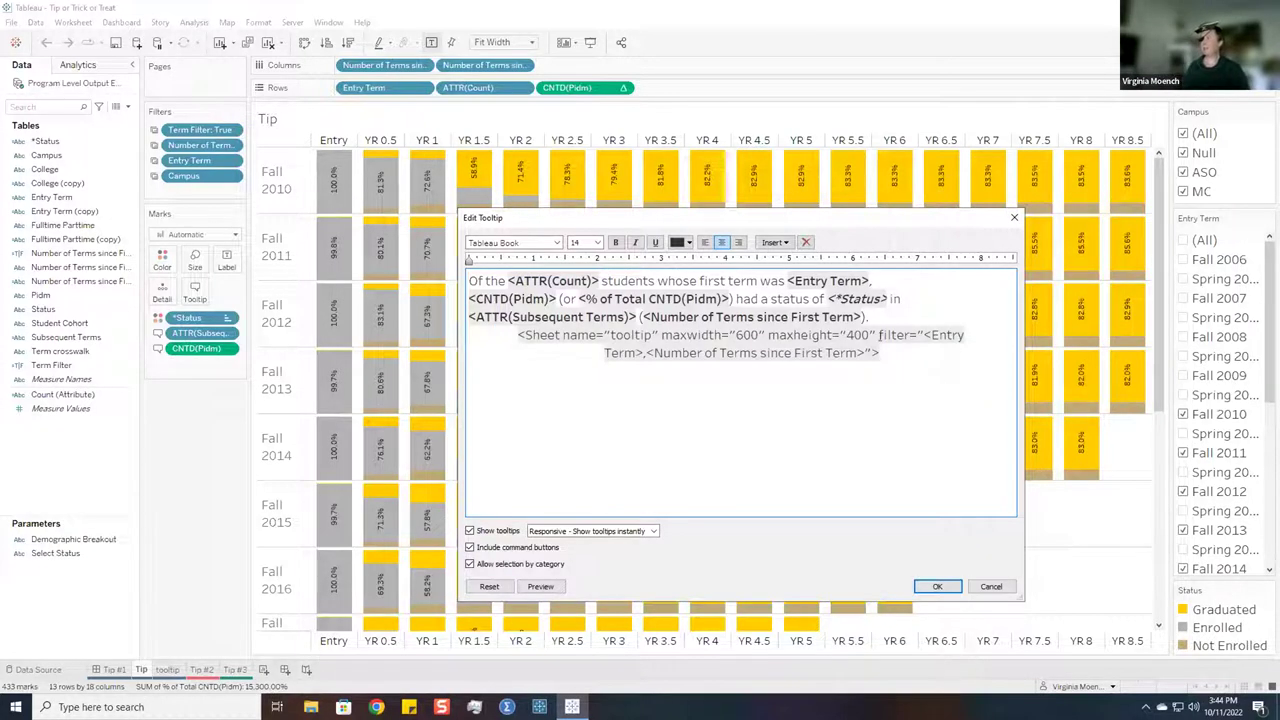
left_click_drag(873, 335, 932, 335)
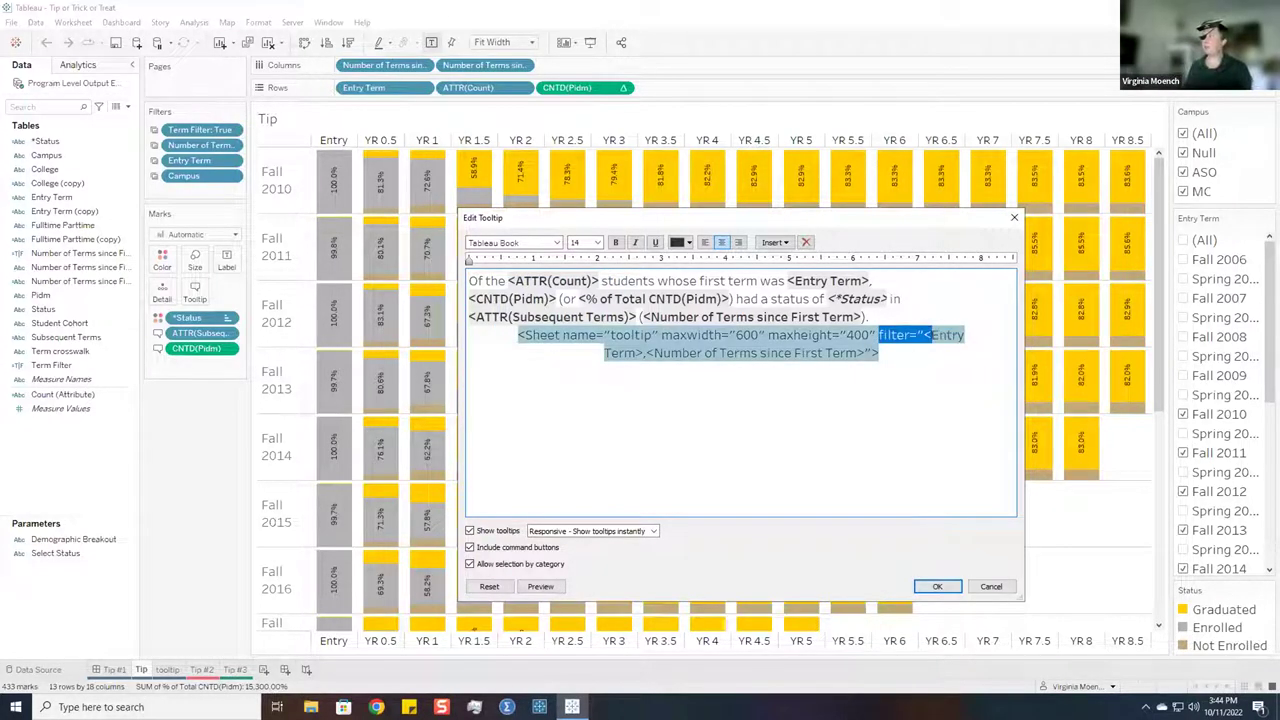
left_click_drag(654, 352, 870, 352)
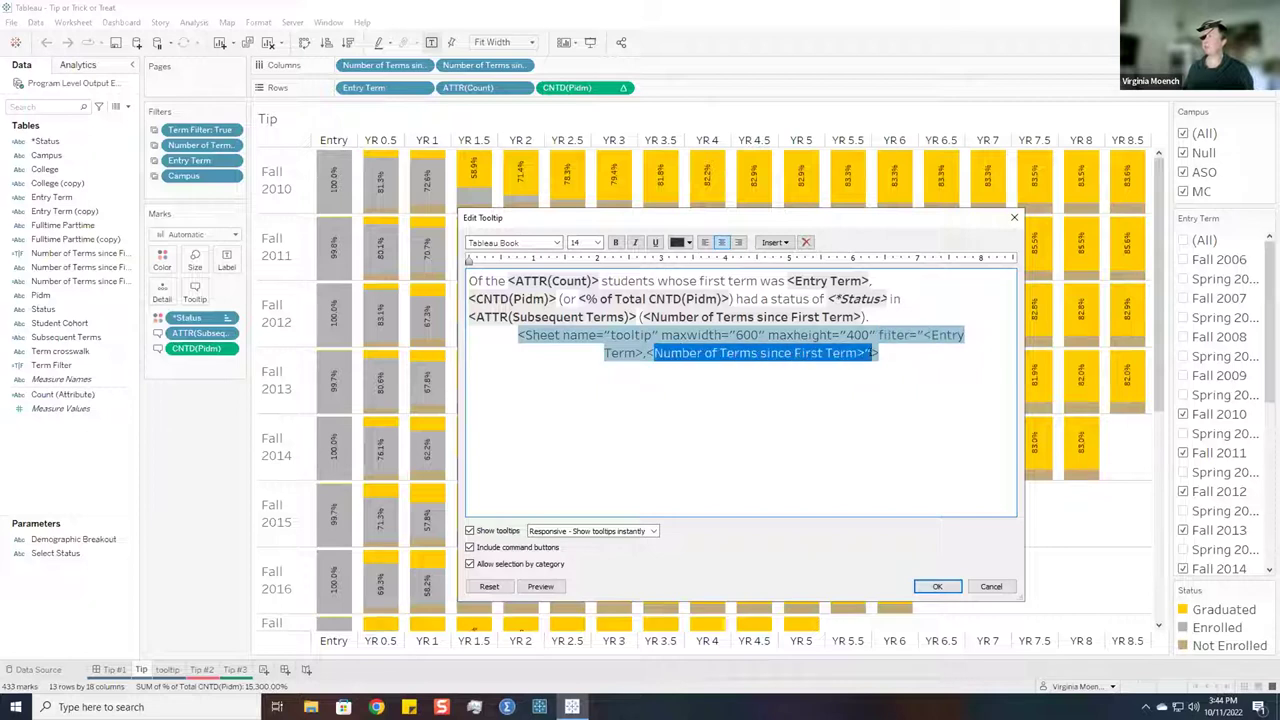
left_click(882, 405)
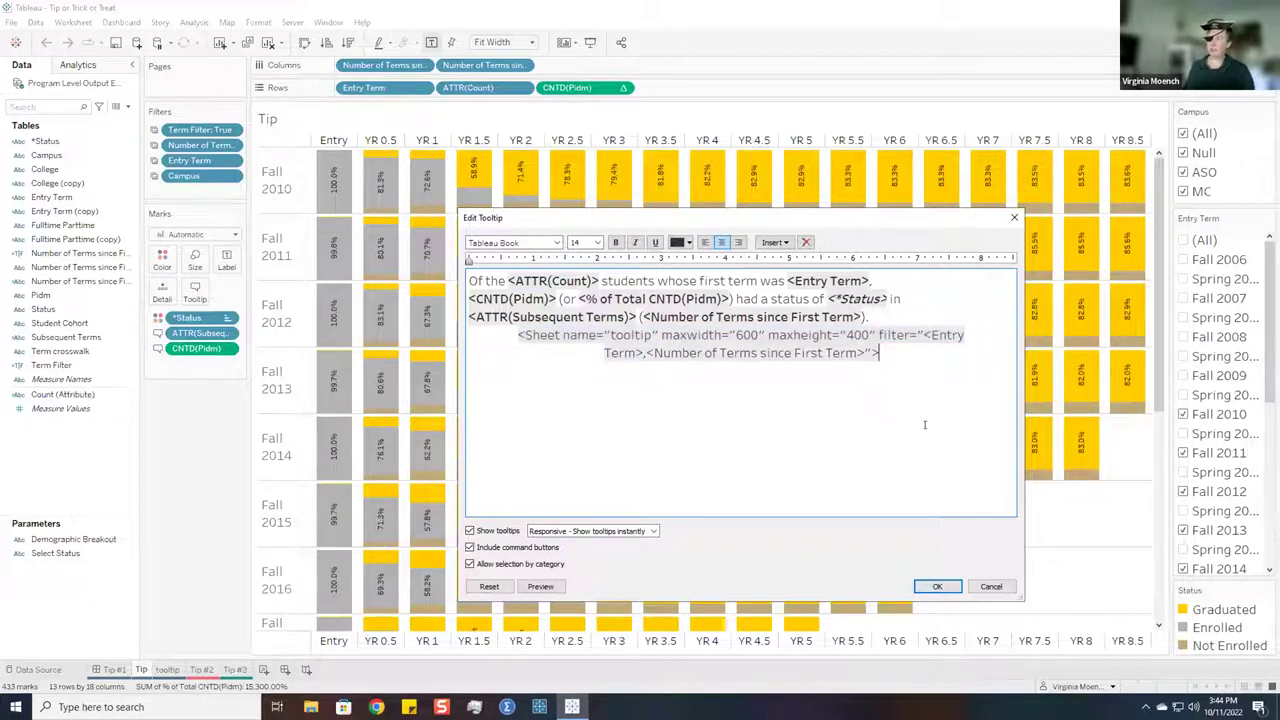
left_click(936, 586)
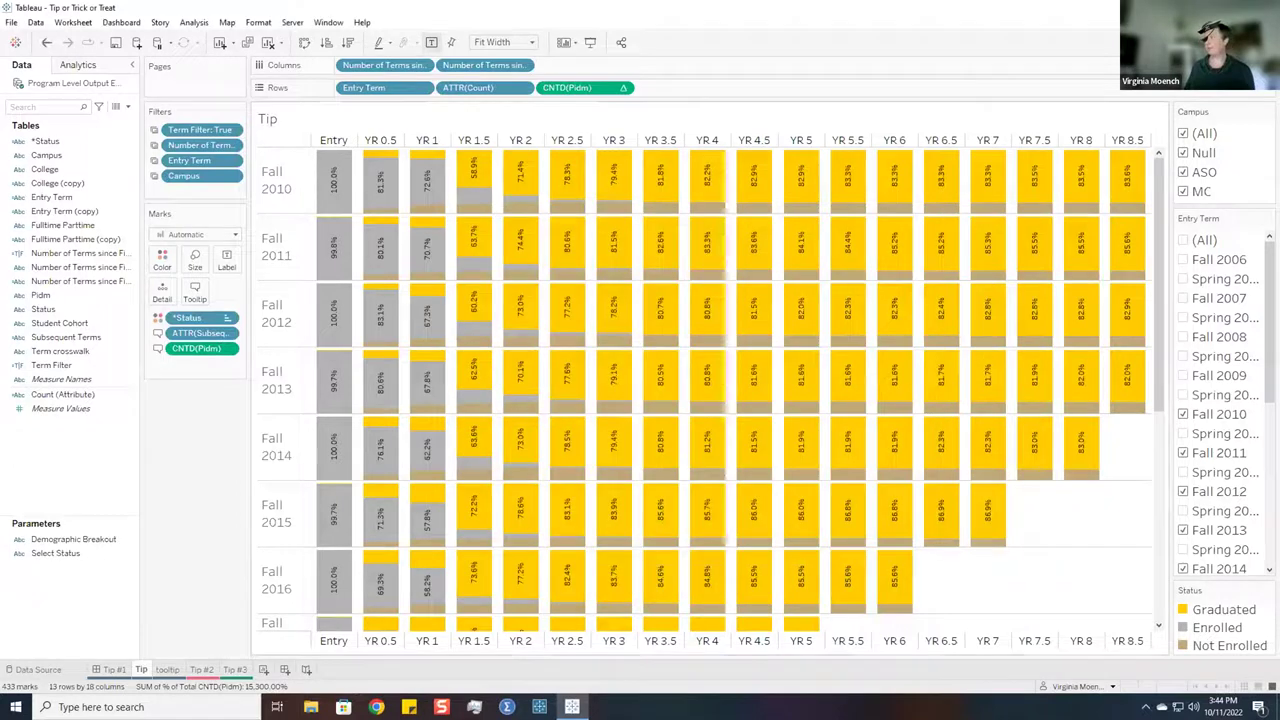
Return to the Tip #1 dashboard and inspect the tooltips of the Spring 2013 YR 1 and Fall 2010 YR 0.5 bars.
left_click(114, 669)
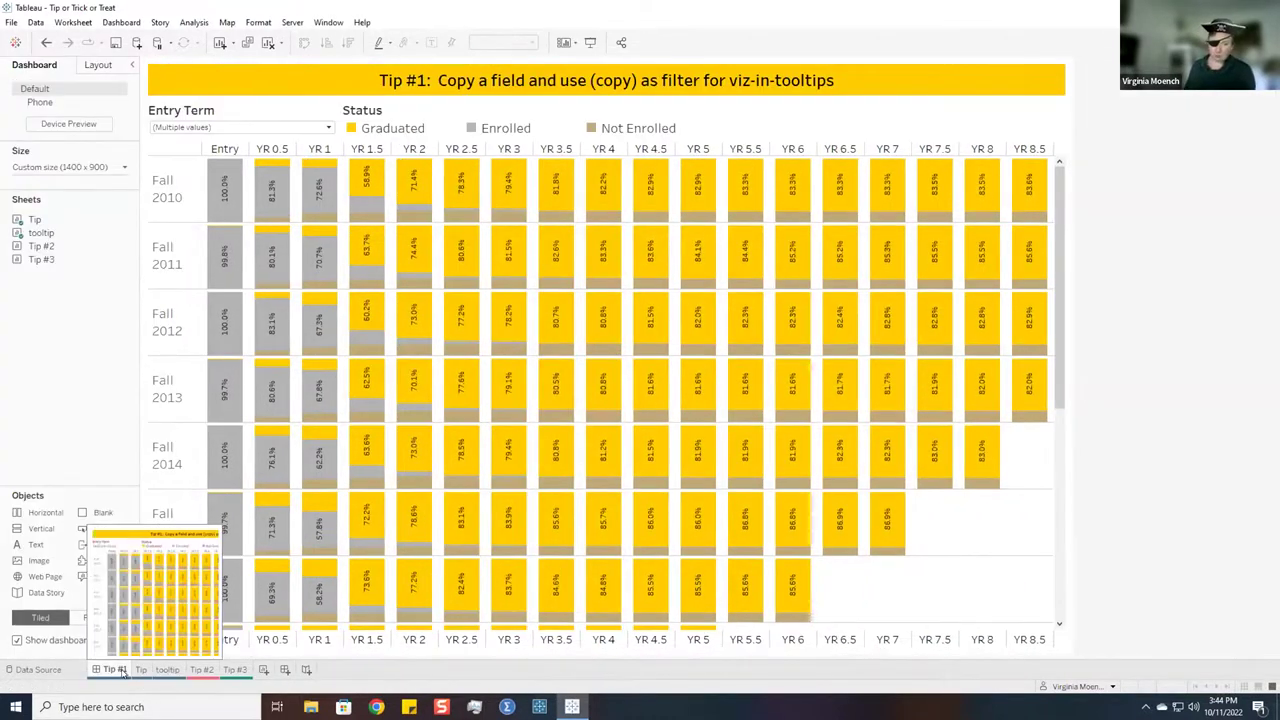
mouse_move(325, 501)
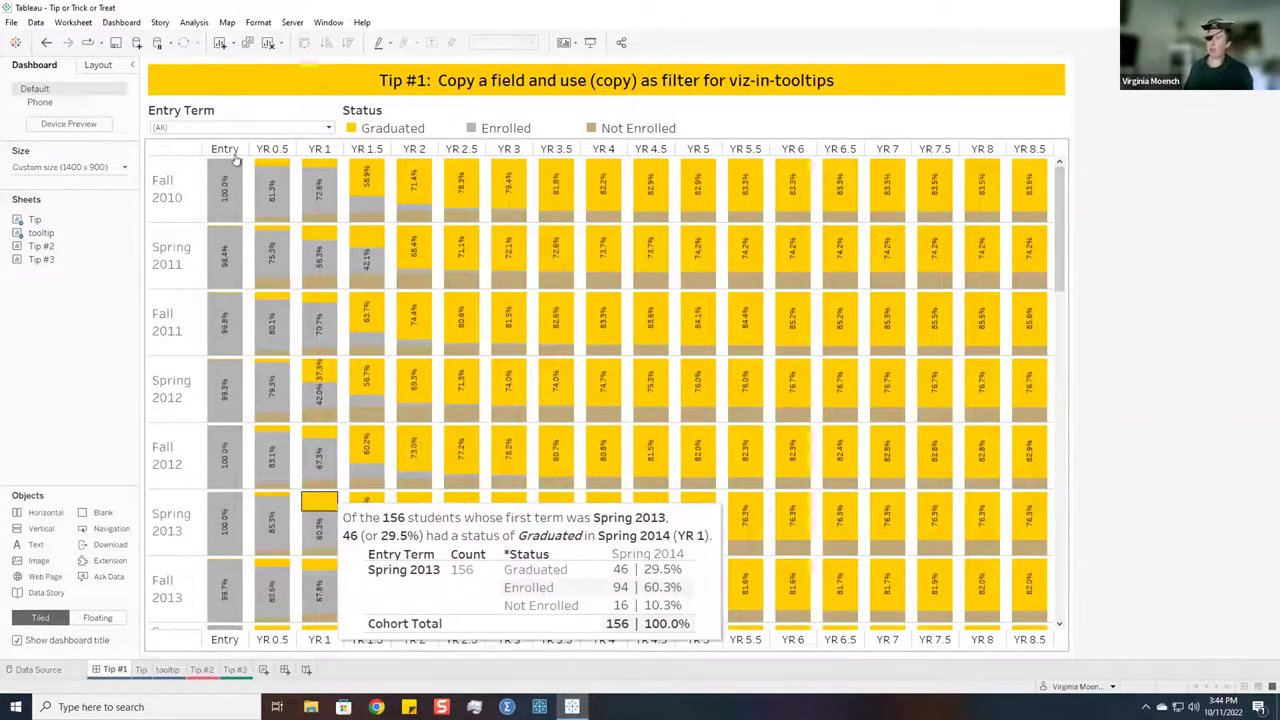
mouse_move(265, 184)
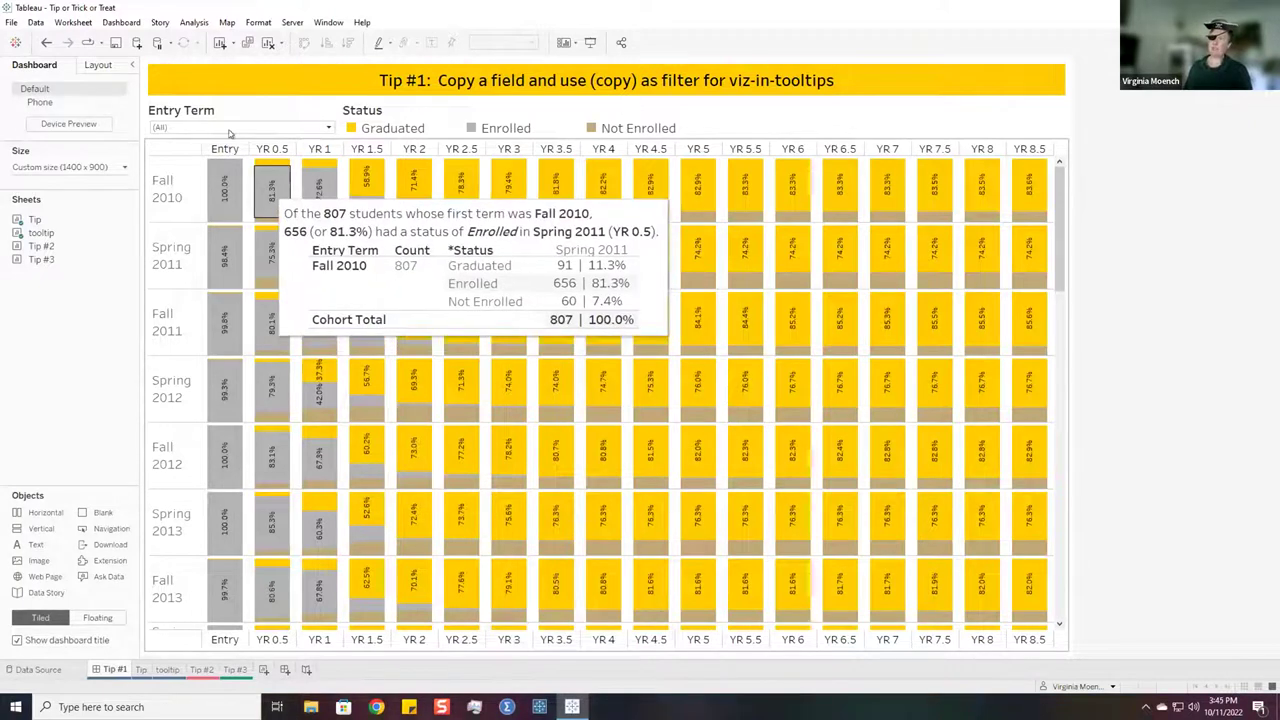
left_click(228, 128)
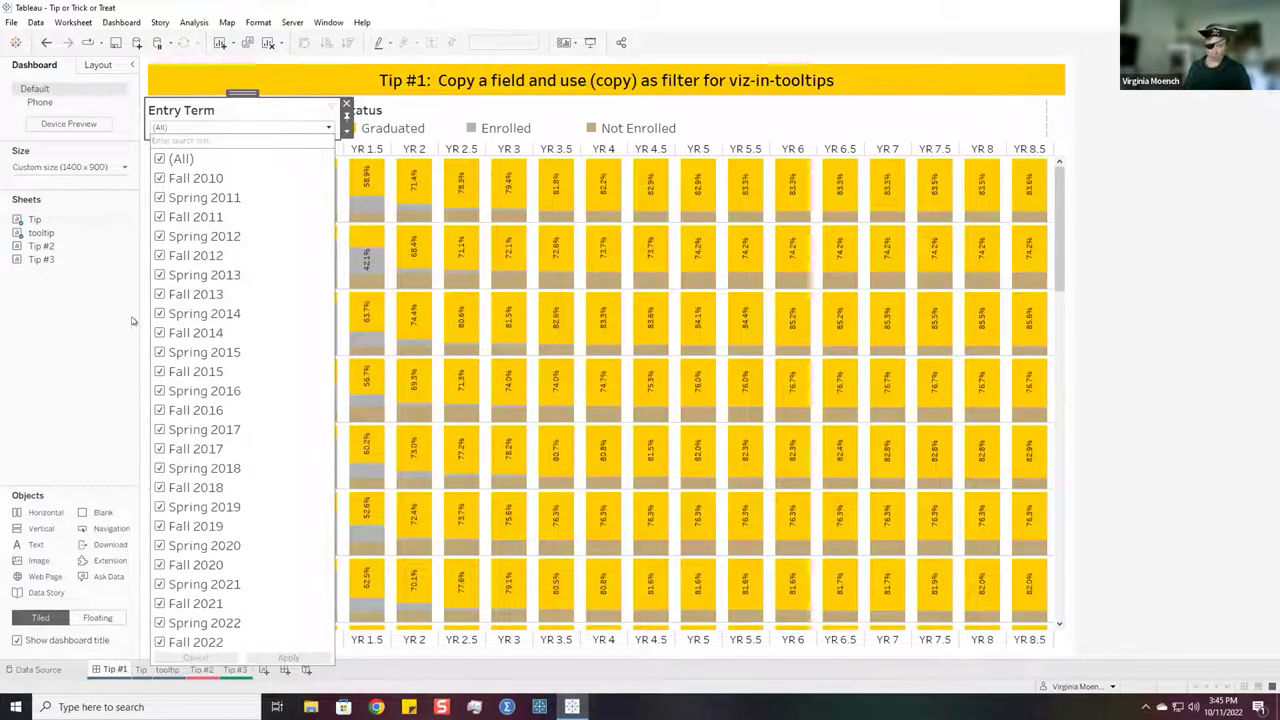
left_click(158, 159)
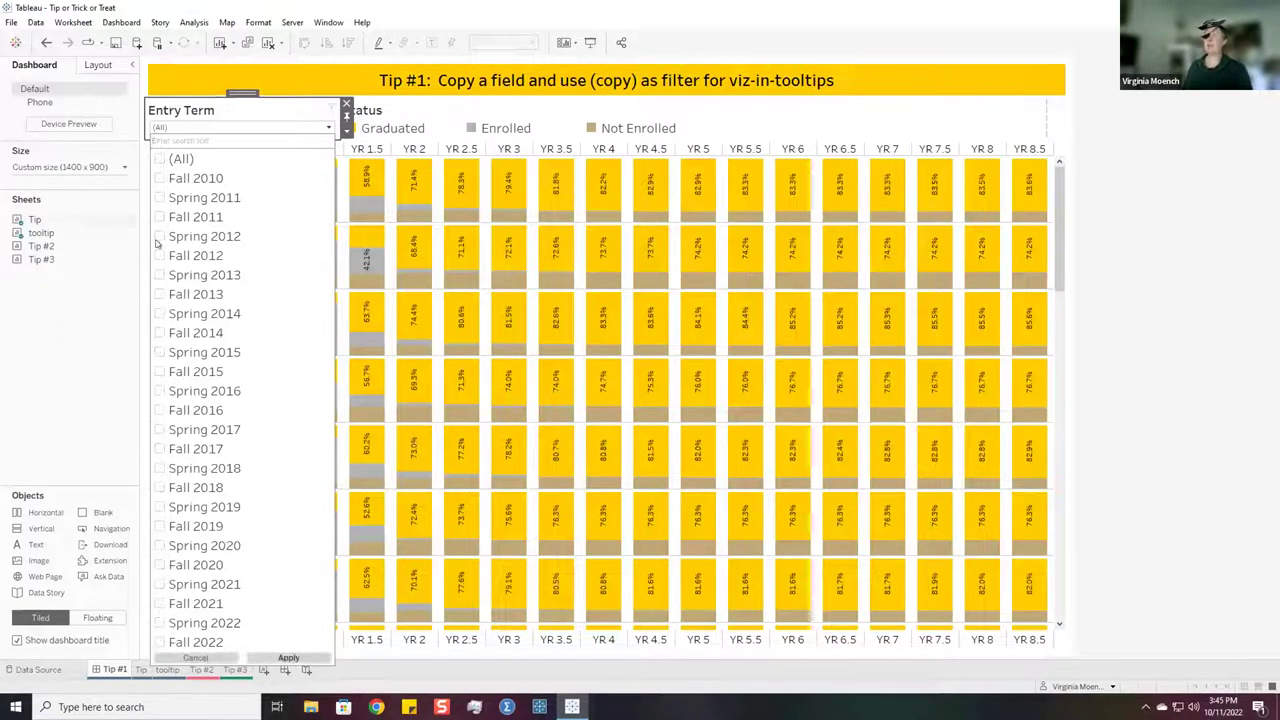
left_click(158, 372)
left_click(159, 410)
left_click(159, 449)
left_click(159, 488)
left_click(159, 526)
left_click(159, 565)
left_click(159, 604)
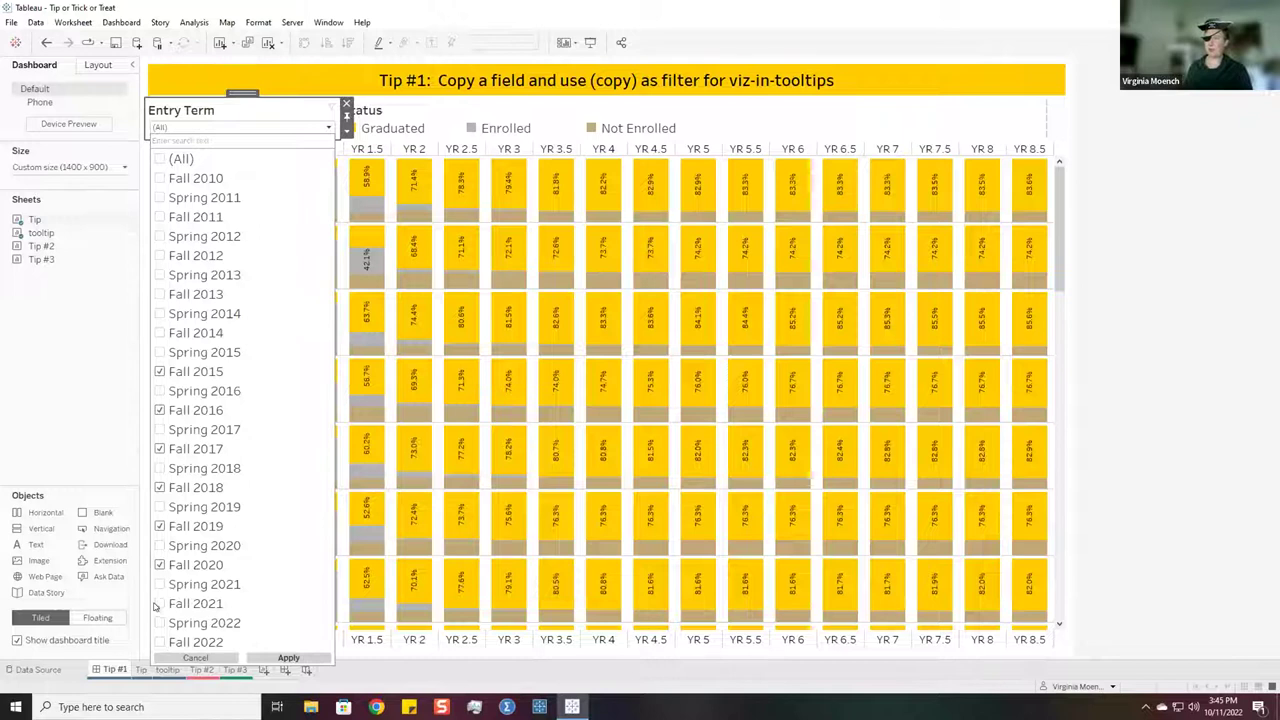
left_click(159, 642)
left_click(288, 657)
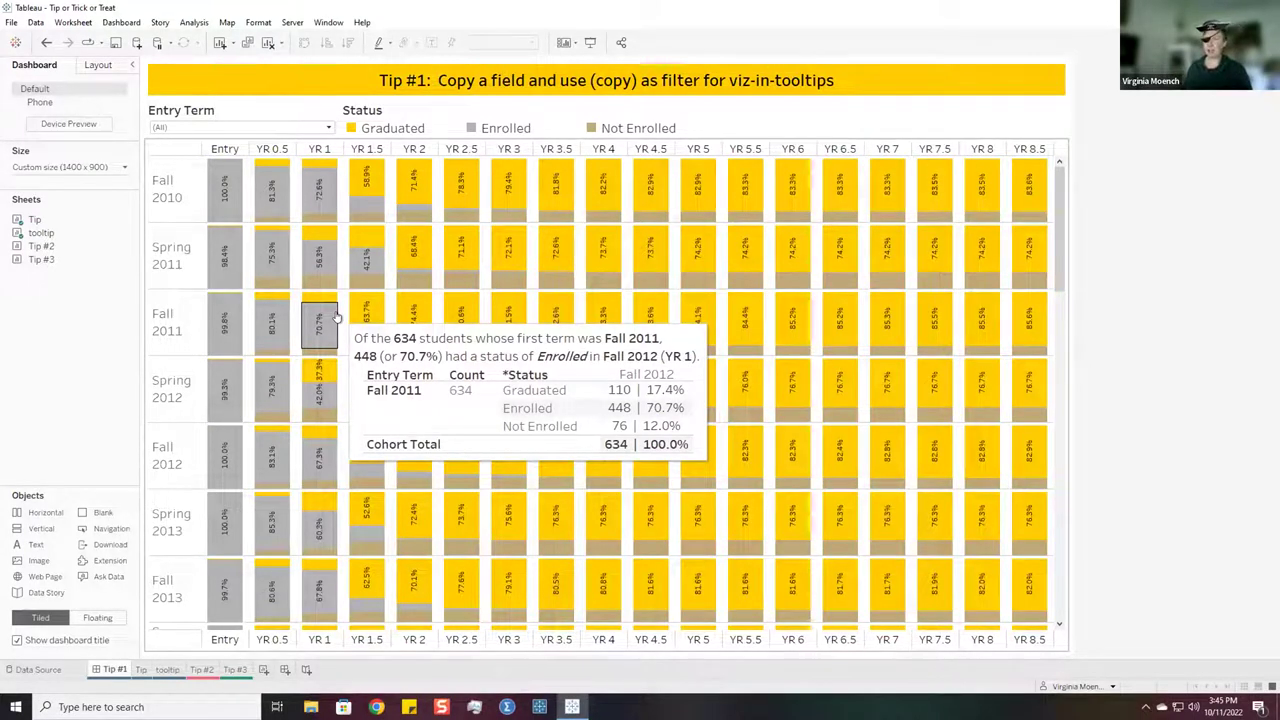
Switch to the tooltip worksheet, review the settings of its Tooltip (Entry Term,Number of Terms since First Term) filter, and close them without changes.
left_click(169, 669)
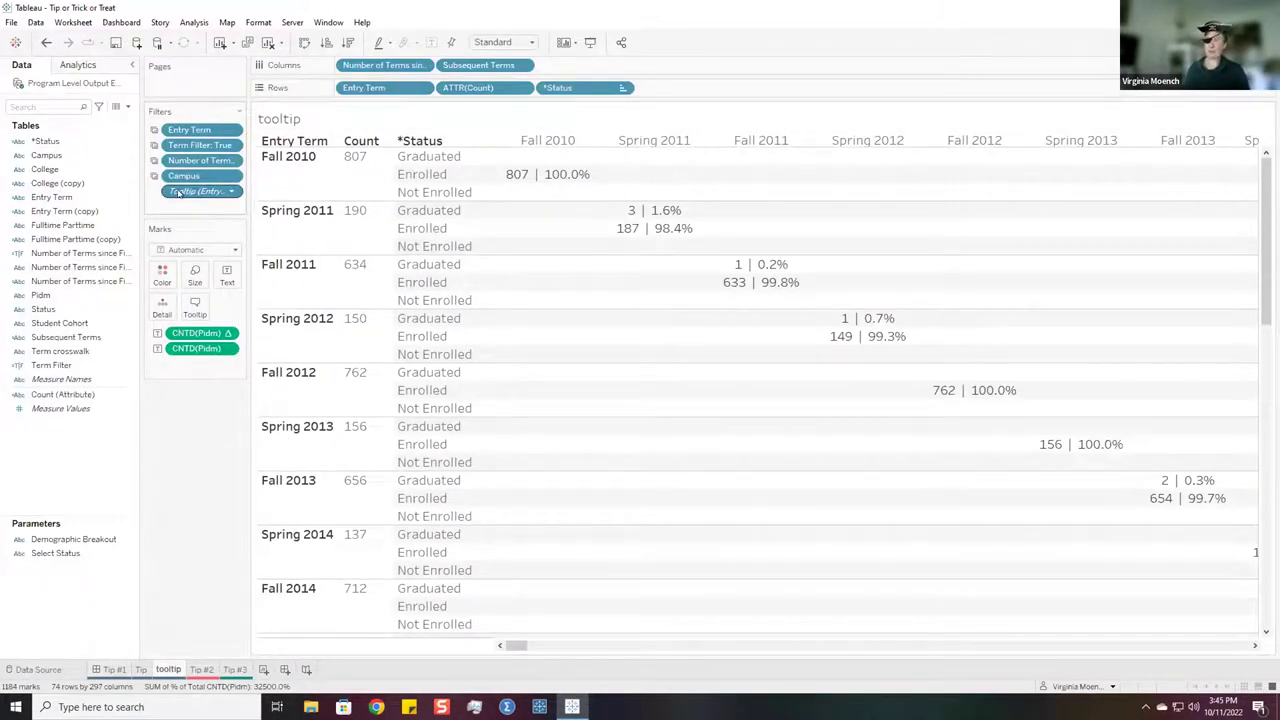
left_click(230, 192)
left_click(220, 208)
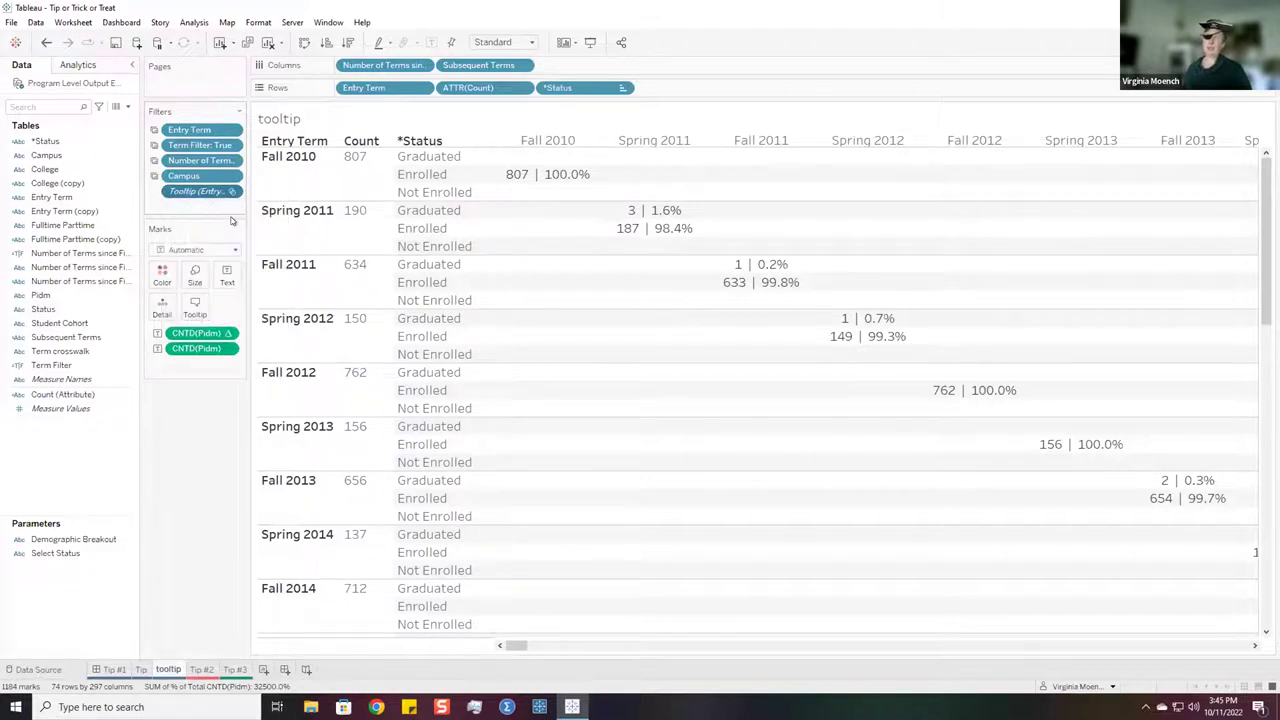
left_click(525, 218)
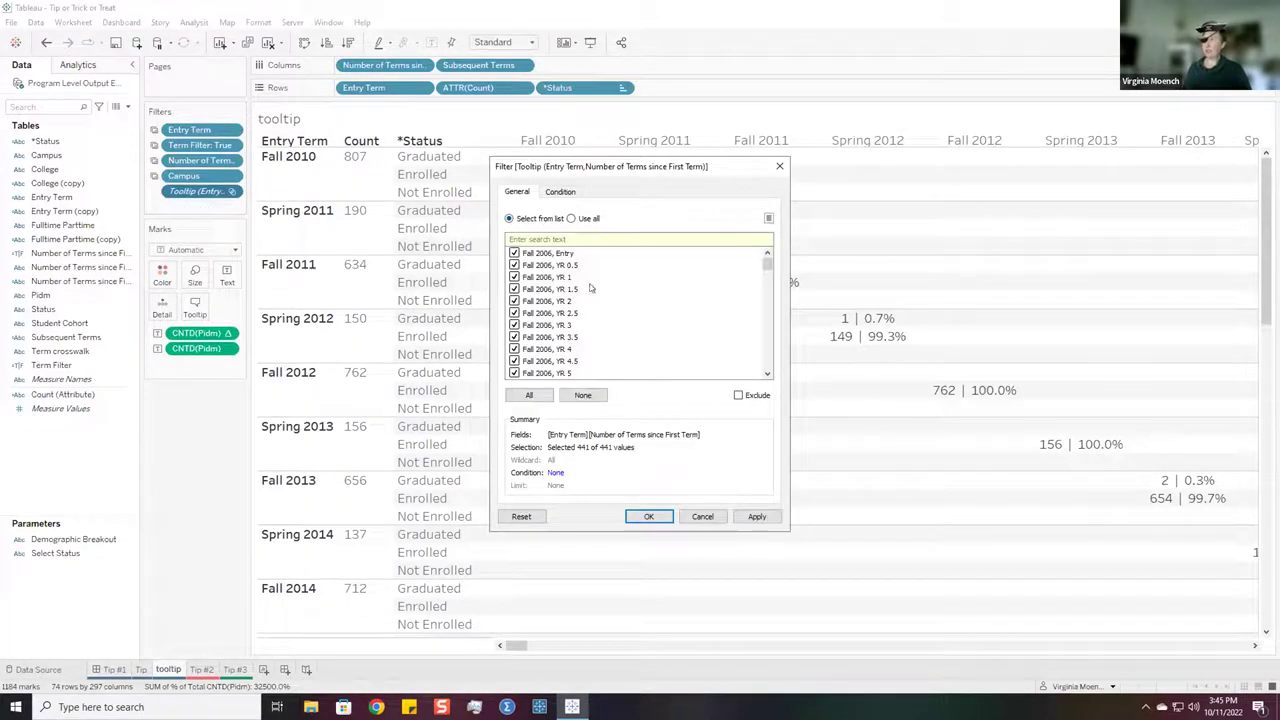
left_click(546, 254)
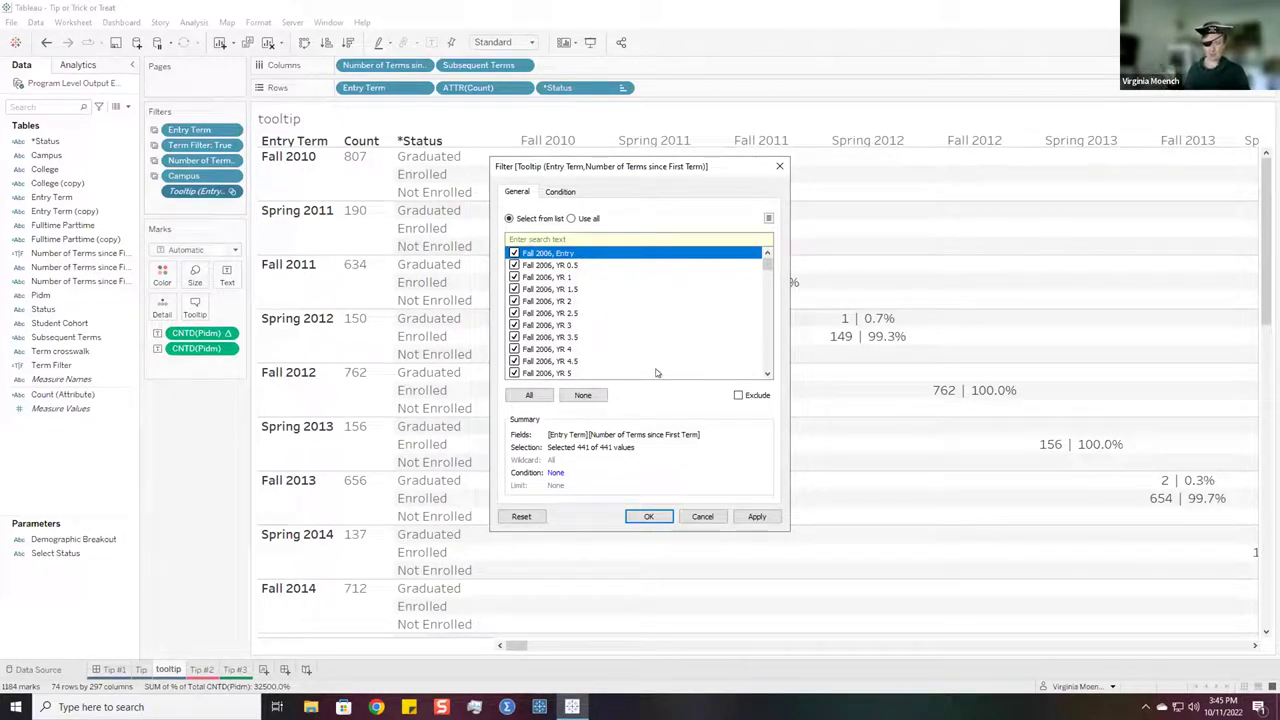
left_click(647, 515)
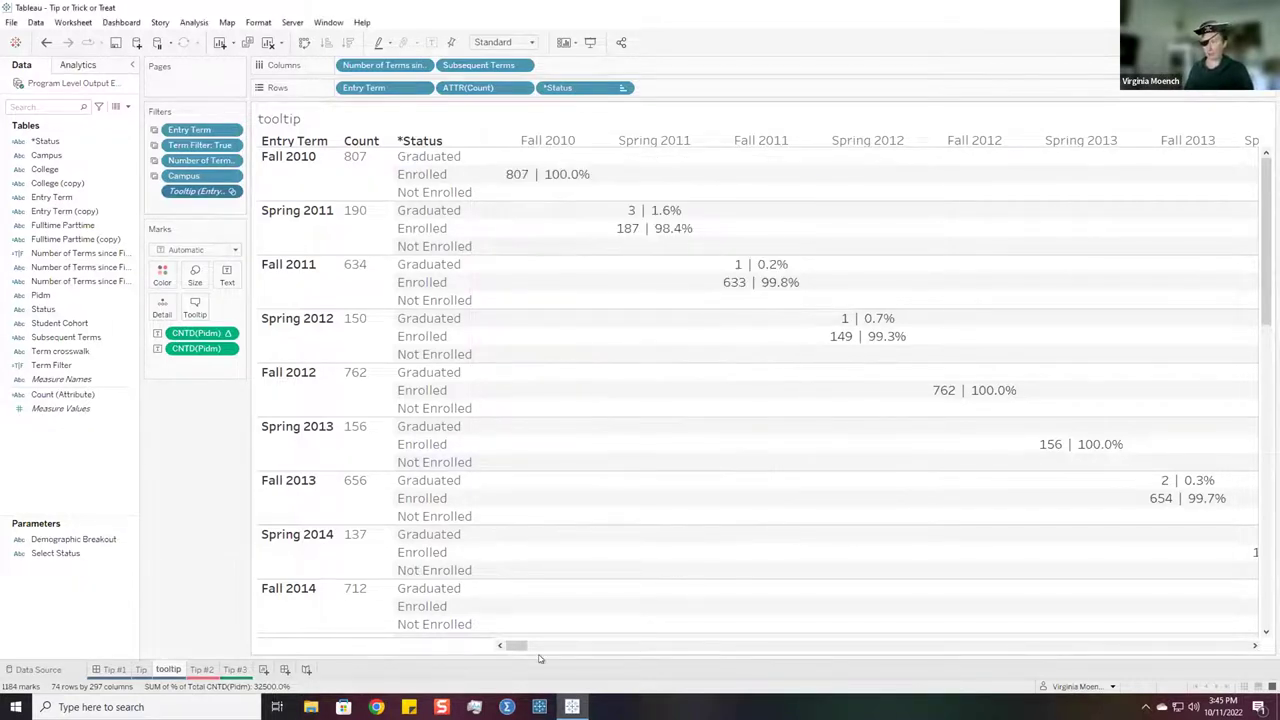